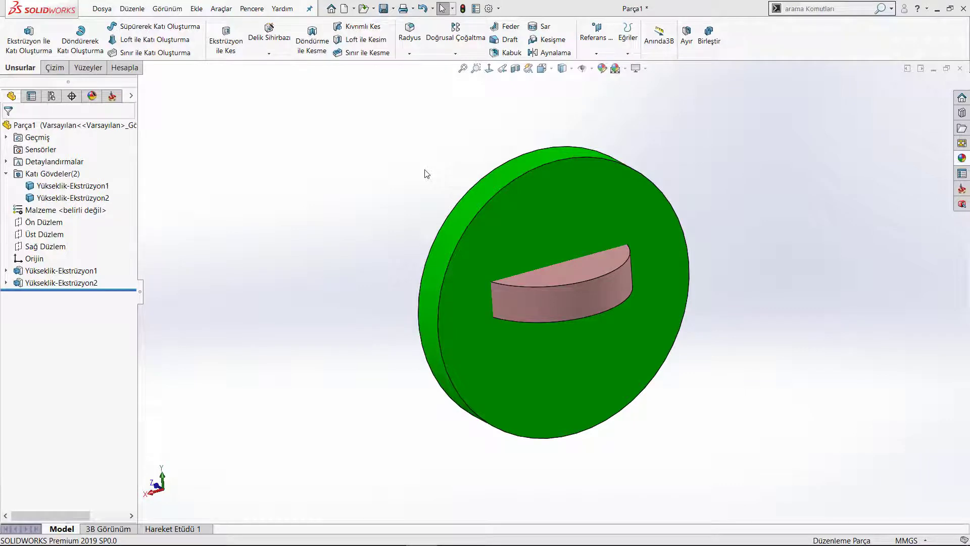
- Orbit the disc edge-on, then back to a tilted front view of the pink key
middle_click_drag(463, 280, 592, 273)
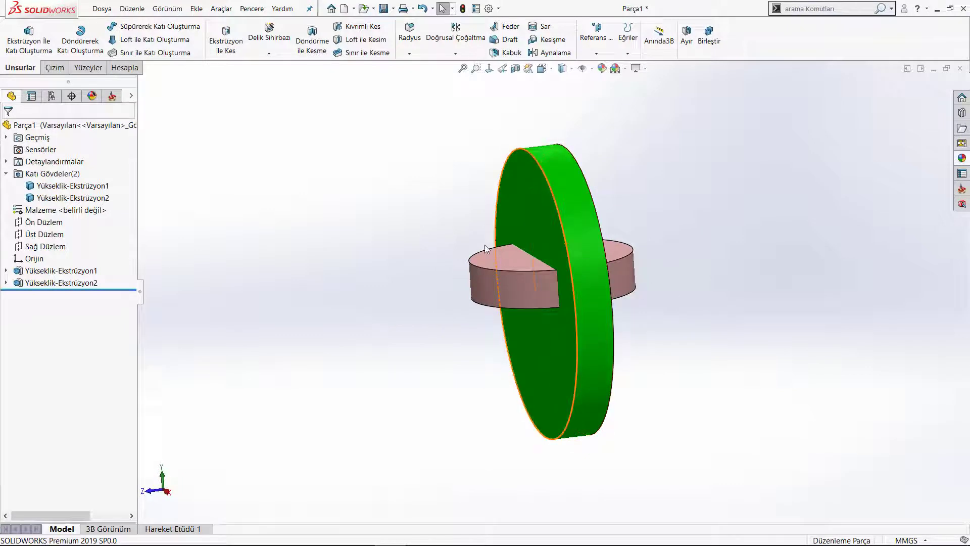
middle_click_drag(426, 266, 753, 255)
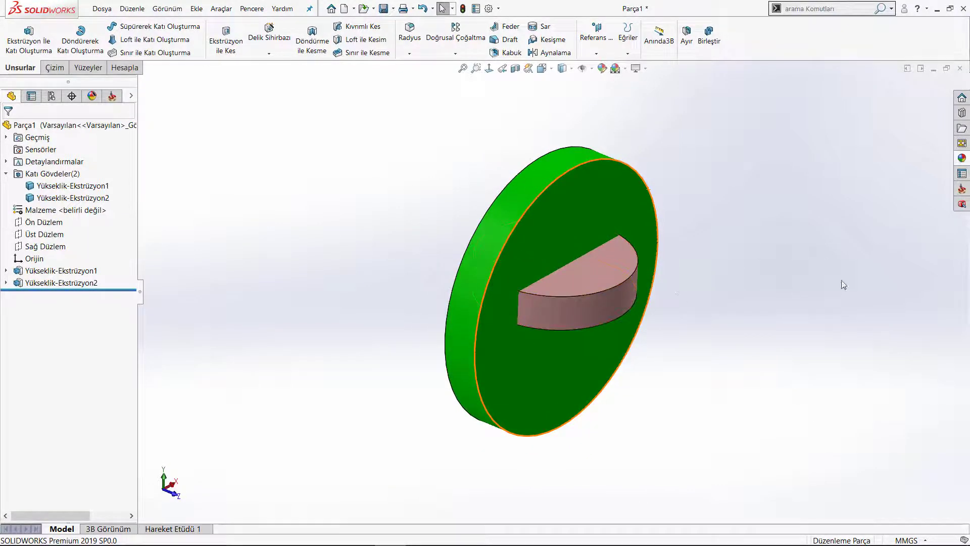
right_click(725, 213)
left_click(687, 141)
right_click(694, 152)
left_click(659, 130)
- Zoom in and out, and orbit to view the key from the other side
scroll(662, 167, "down", 5)
scroll(662, 167, "up", 5)
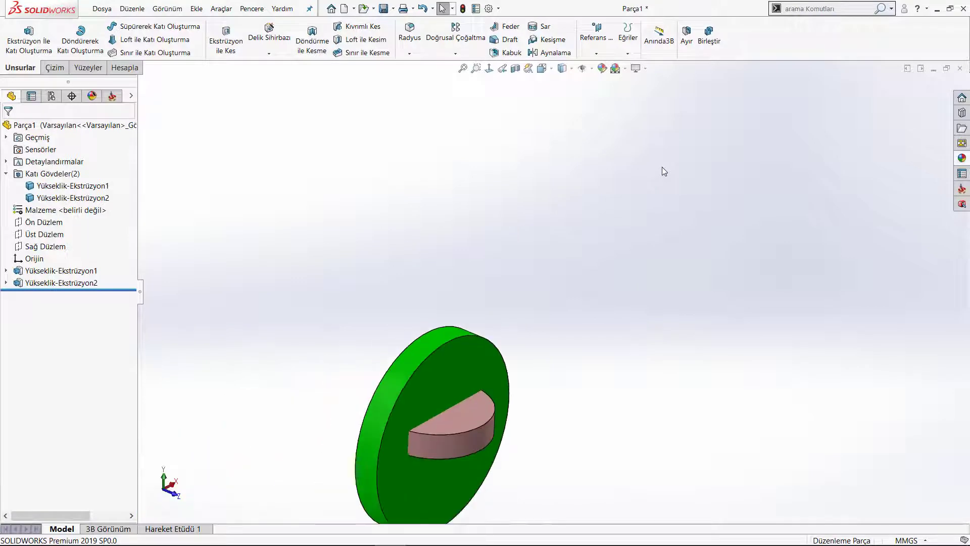
scroll(459, 414, "down", 3)
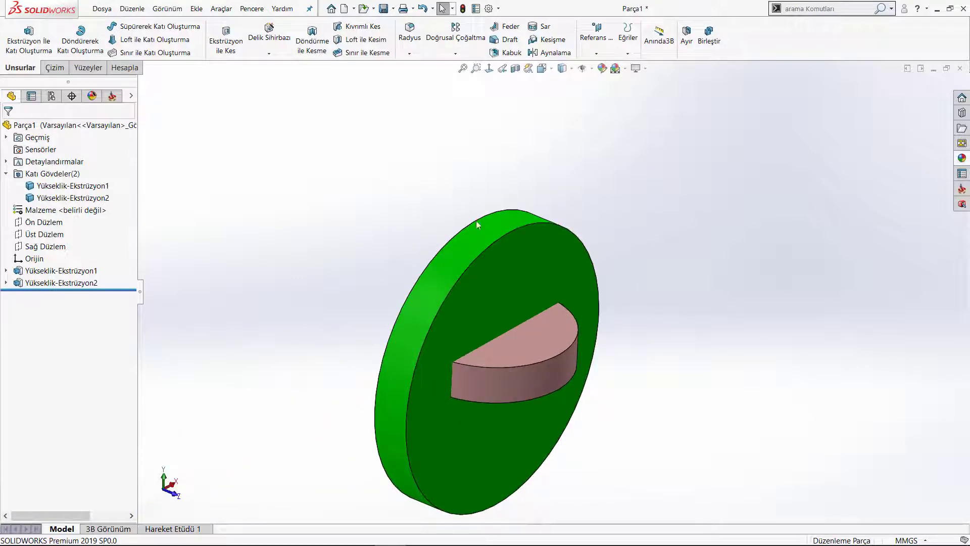
scroll(535, 407, "up", 2)
scroll(530, 405, "down", 4)
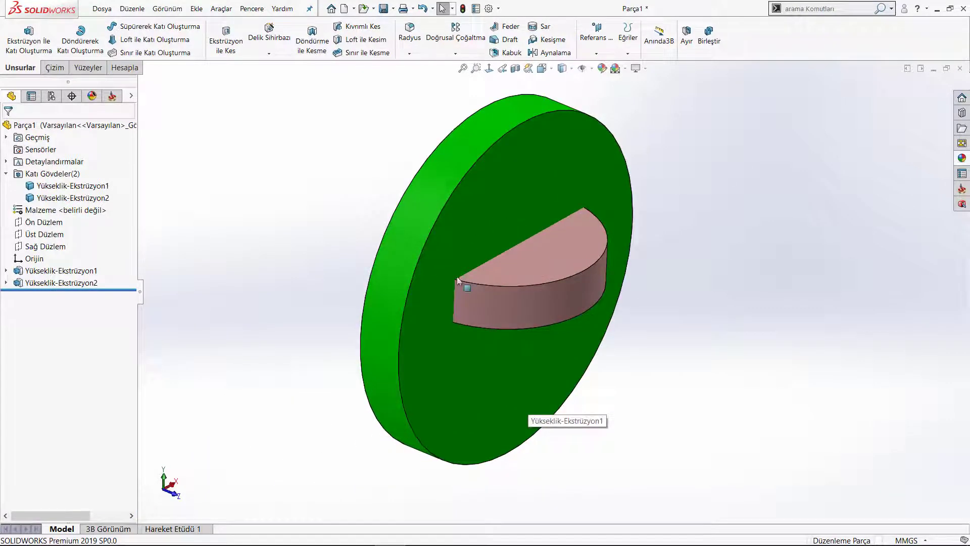
mouse_move(458, 281)
middle_mouse_down()
mouse_move(545, 268)
mouse_move(416, 208)
mouse_move(472, 234)
mouse_move(362, 249)
mouse_move(523, 263)
middle_mouse_up()
scroll(522, 263, "up", 3)
scroll(522, 279, "down", 5)
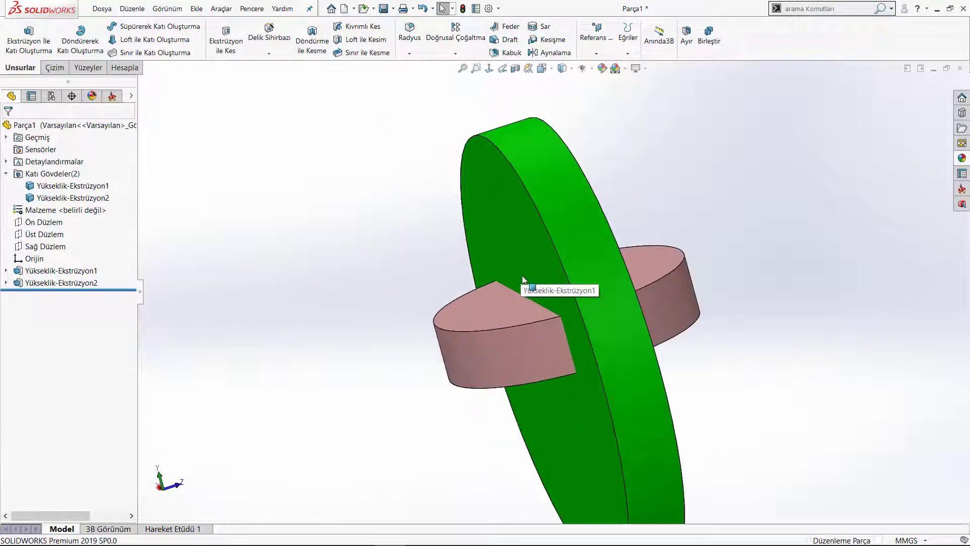
scroll(523, 277, "up", 3)
scroll(522, 277, "down", 1)
scroll(522, 277, "up", 2)
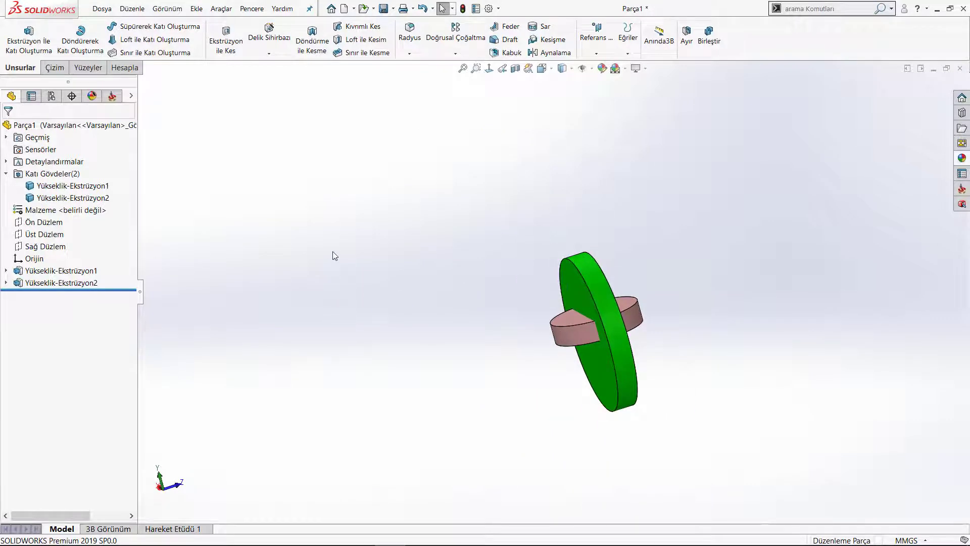
- Fit the disc to the window, then orbit it face-on, tilted the other way, and from above
key("f")
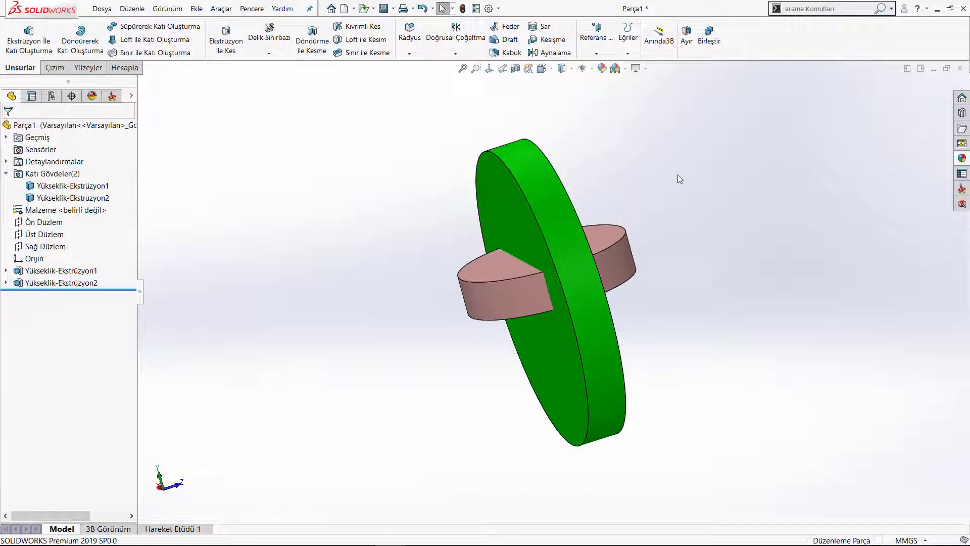
middle_click_drag(677, 217, 626, 254)
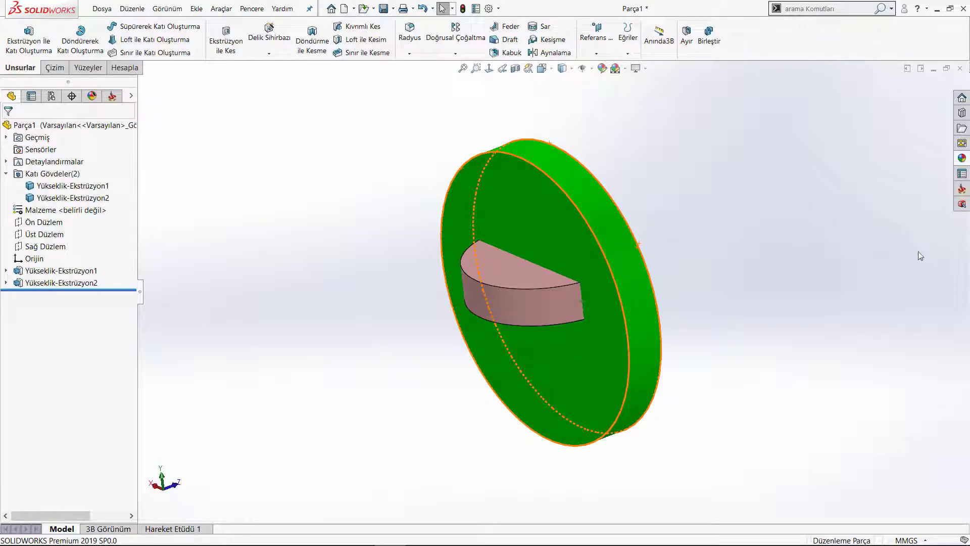
mouse_move(920, 256)
middle_mouse_down()
mouse_move(592, 345)
mouse_move(258, 310)
mouse_move(211, 316)
mouse_move(596, 316)
mouse_move(939, 283)
mouse_move(641, 296)
mouse_move(666, 54)
mouse_move(394, 219)
mouse_move(616, 249)
middle_mouse_up()
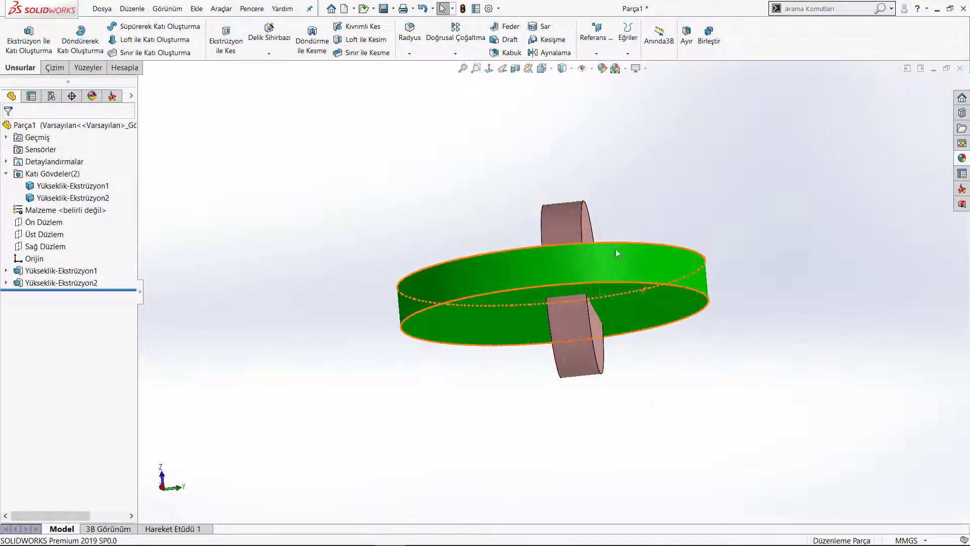
mouse_move(551, 262)
middle_mouse_down()
mouse_move(546, 277)
mouse_move(534, 130)
mouse_move(455, 151)
mouse_move(420, 297)
mouse_move(602, 412)
mouse_move(684, 392)
mouse_move(710, 281)
mouse_move(677, 220)
mouse_move(550, 201)
mouse_move(447, 226)
mouse_move(394, 204)
mouse_move(320, 301)
mouse_move(390, 324)
mouse_move(512, 297)
mouse_move(559, 325)
mouse_move(527, 272)
middle_mouse_up()
- Orbit face-on, select the disc's flat front face, and zoom in on it
left_click(552, 217)
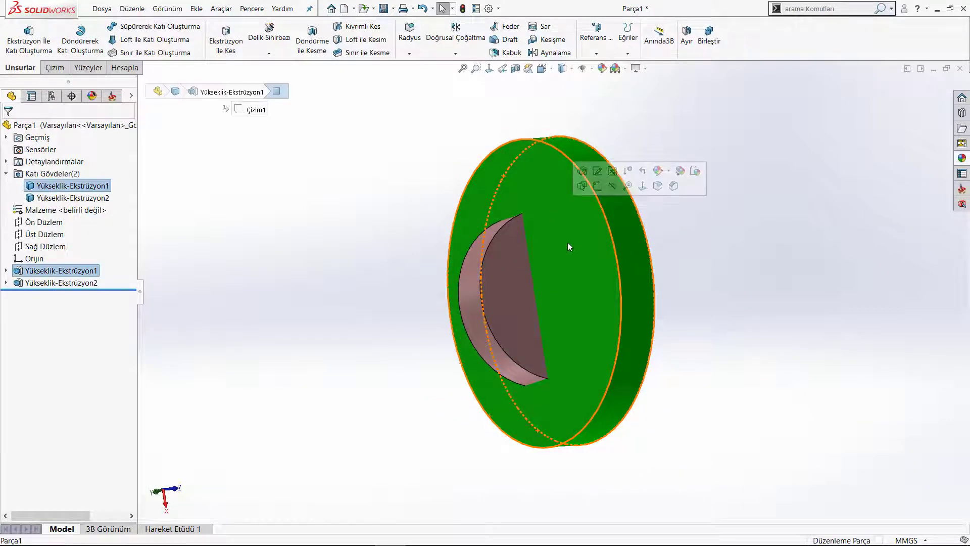
mouse_move(744, 301)
middle_mouse_down()
mouse_move(650, 232)
mouse_move(571, 236)
middle_mouse_up()
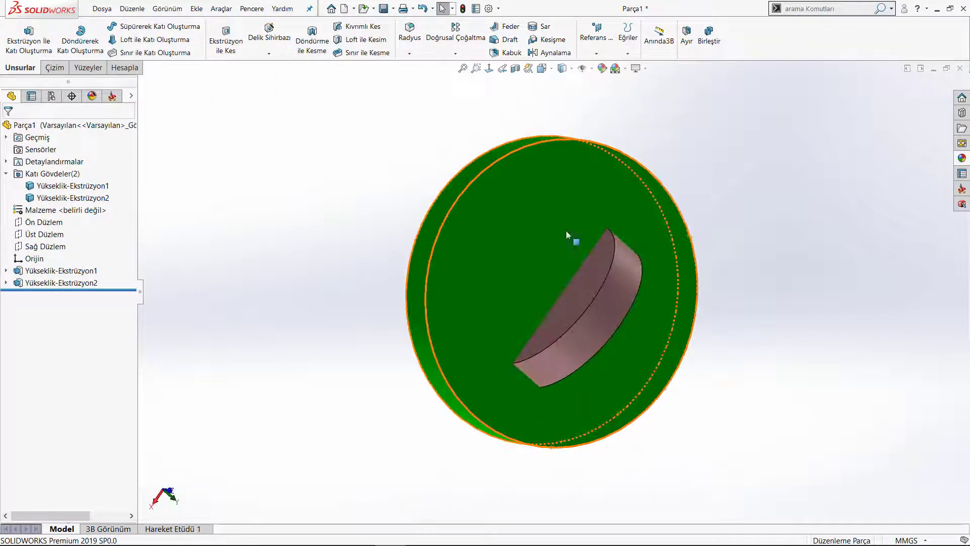
left_click(507, 211)
left_click(261, 209)
left_click(492, 231)
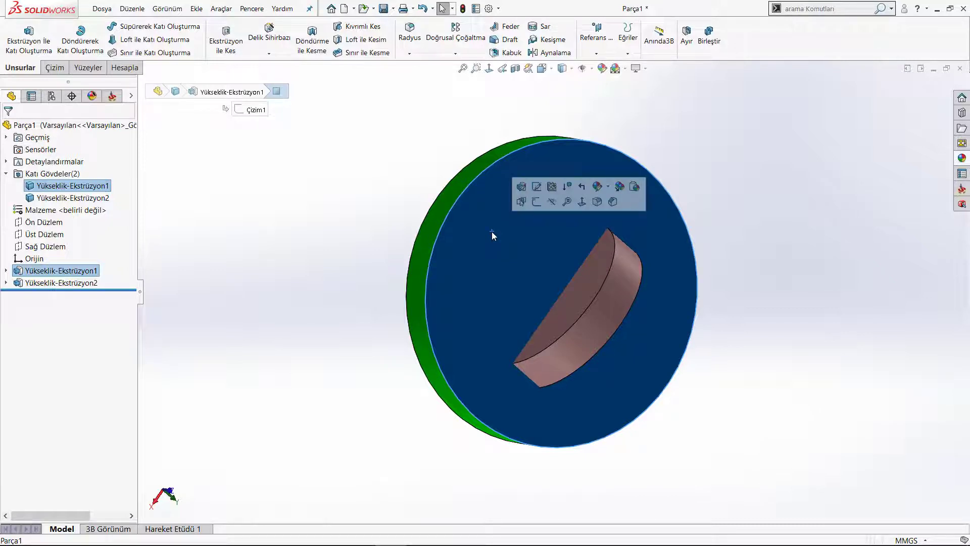
left_click(493, 221)
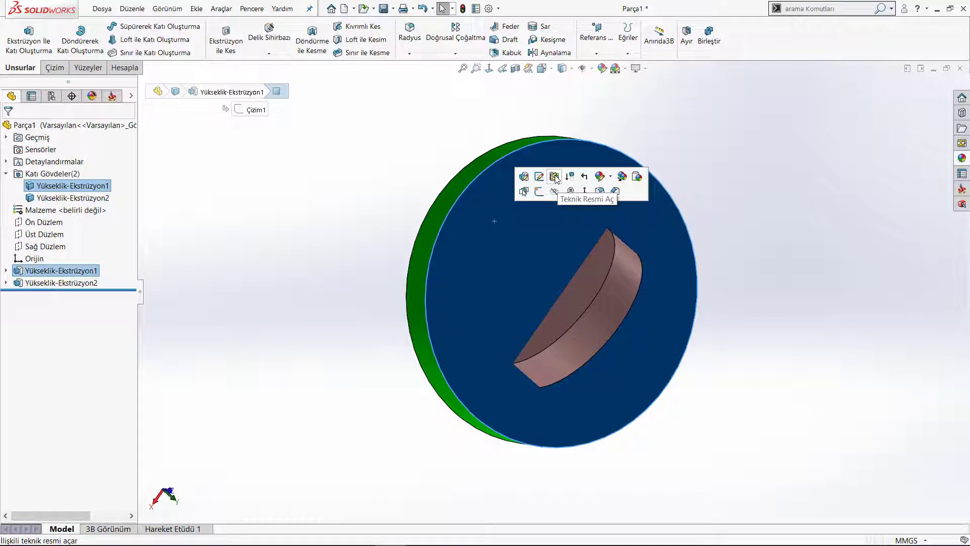
left_click(526, 210)
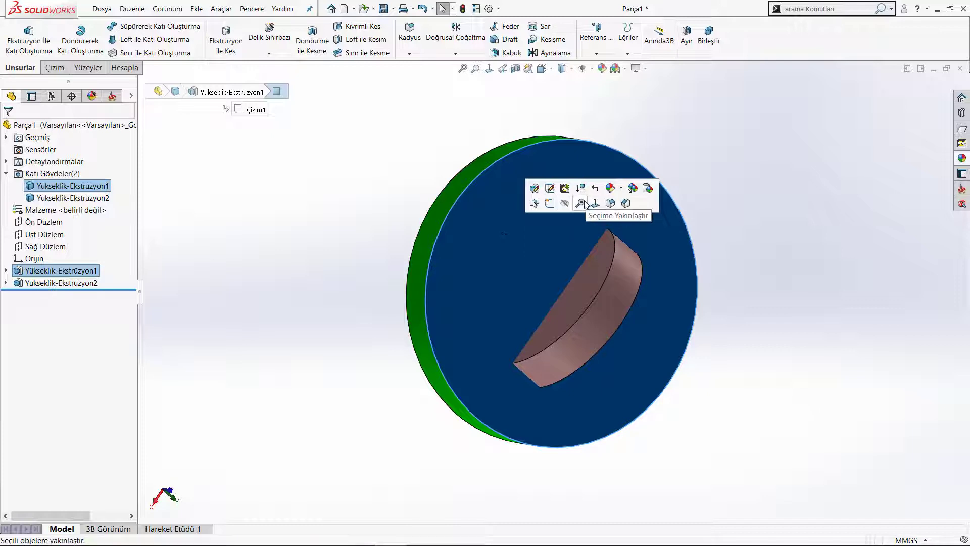
left_click(582, 203)
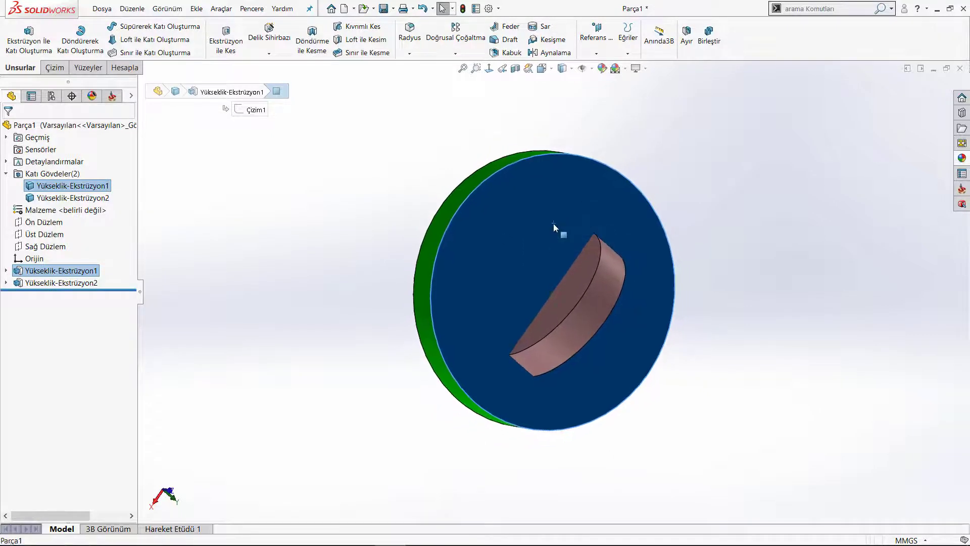
- Turn the view normal to the disc face, reselect the face, and open its shortcut menu
left_click(643, 192)
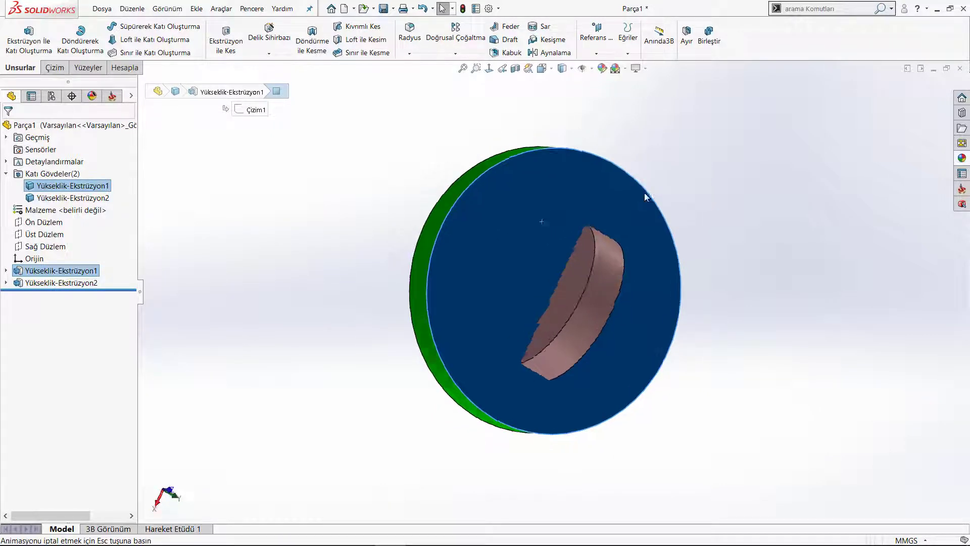
left_click(601, 203)
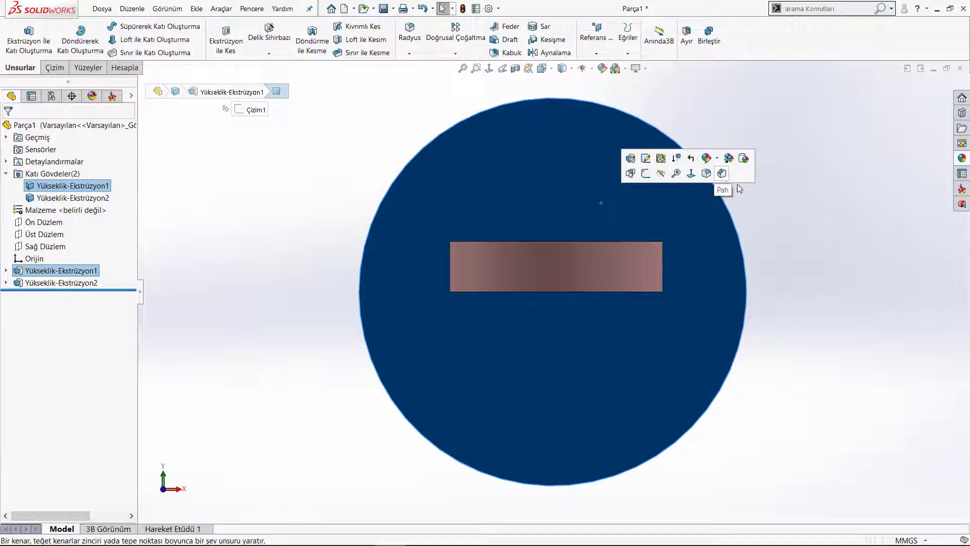
right_click(551, 191)
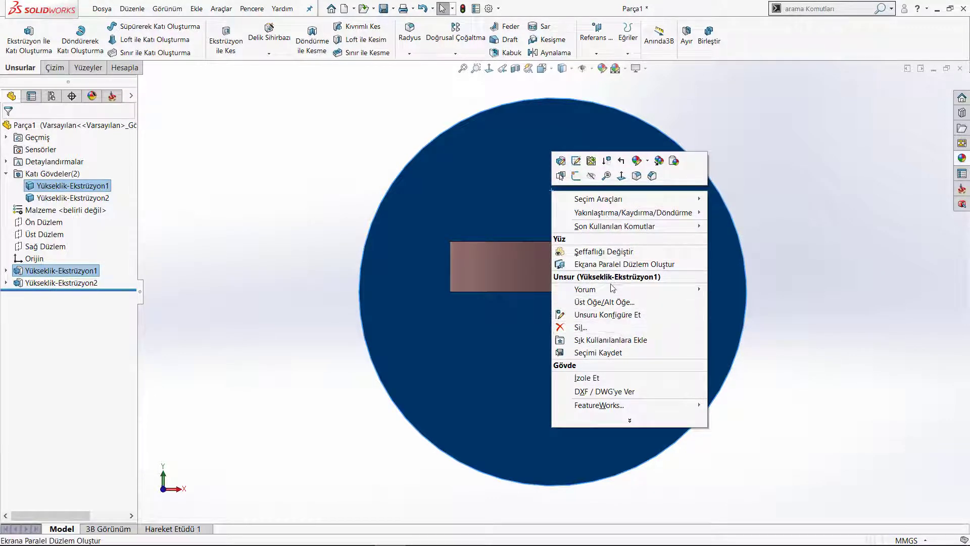
mouse_move(585, 288)
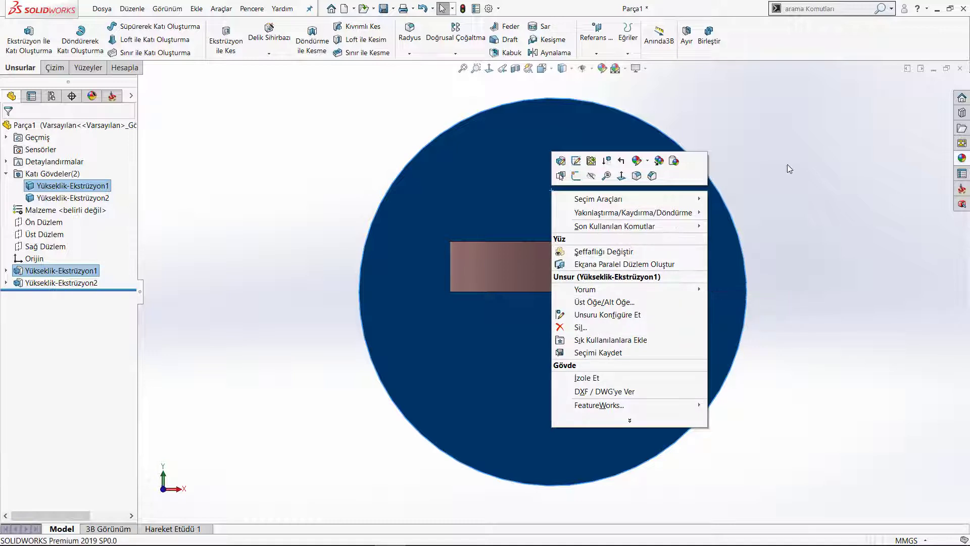
- Close the menu, select the pink key body, zoom in and out on it, then deselect
left_click(786, 167)
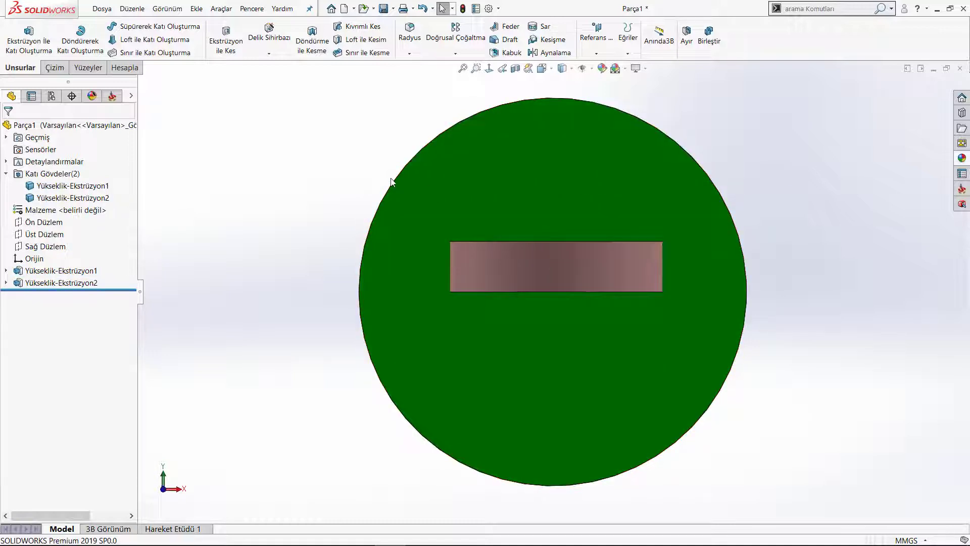
left_click(555, 268)
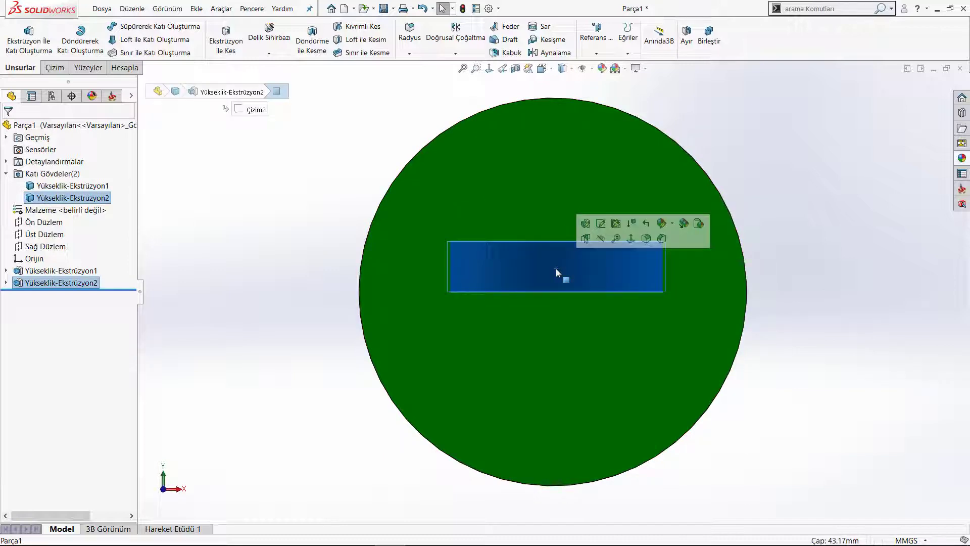
scroll(555, 268, "down", 1)
scroll(555, 268, "down", 5)
scroll(556, 273, "down", 2)
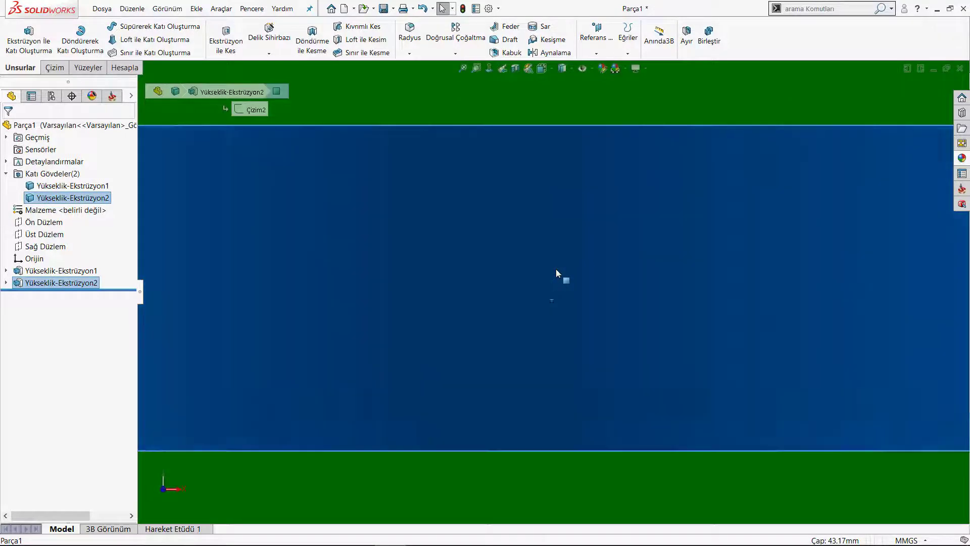
scroll(556, 275, "down", 2)
scroll(556, 275, "up", 2)
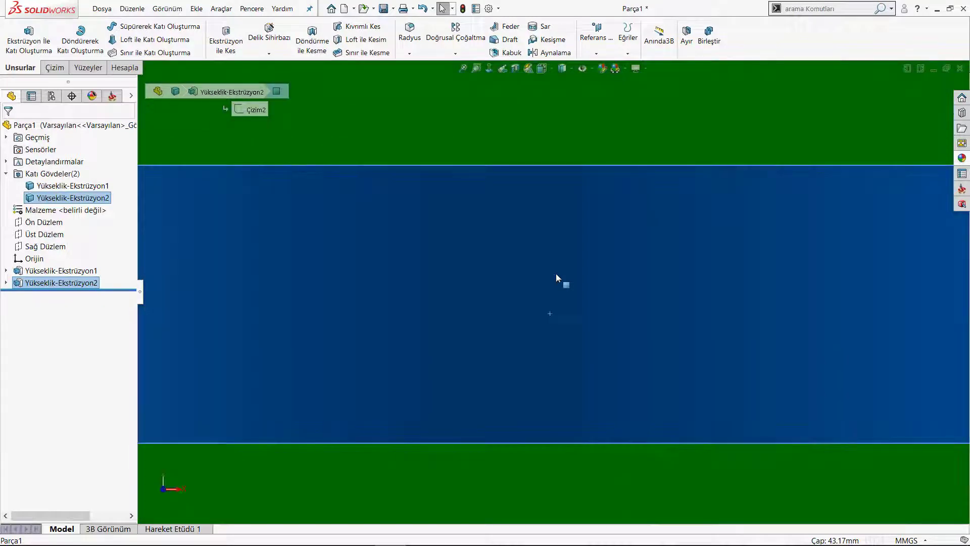
scroll(555, 275, "down", 3)
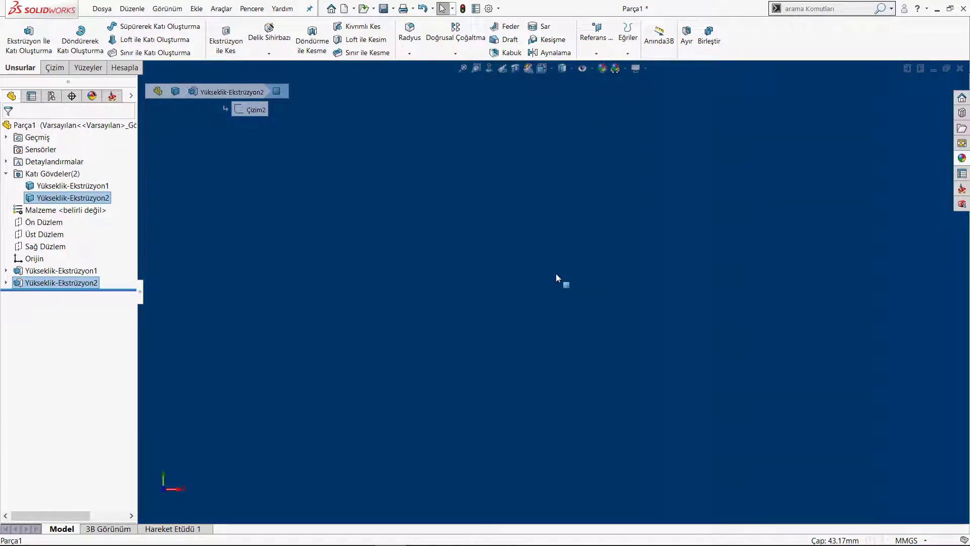
scroll(555, 273, "up", 2)
scroll(555, 272, "up", 3)
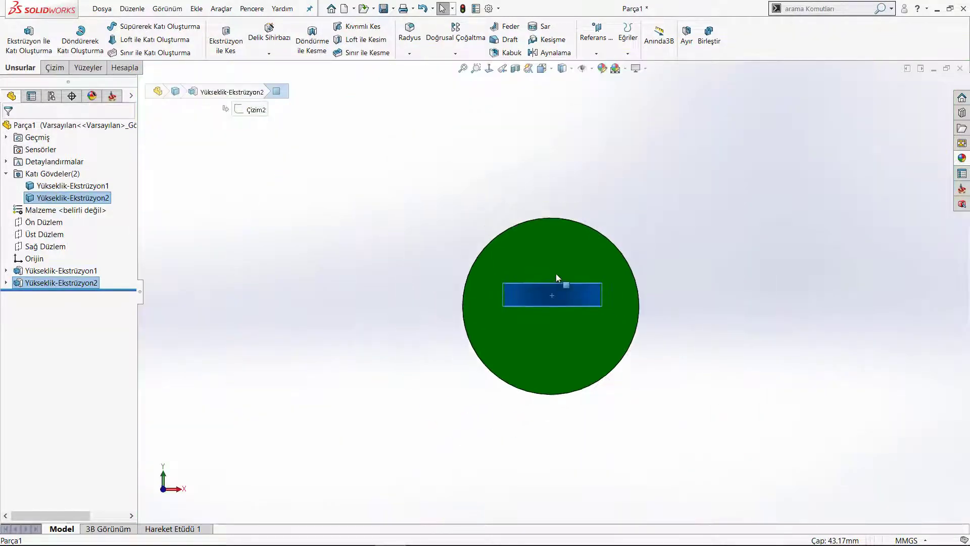
left_click(882, 290)
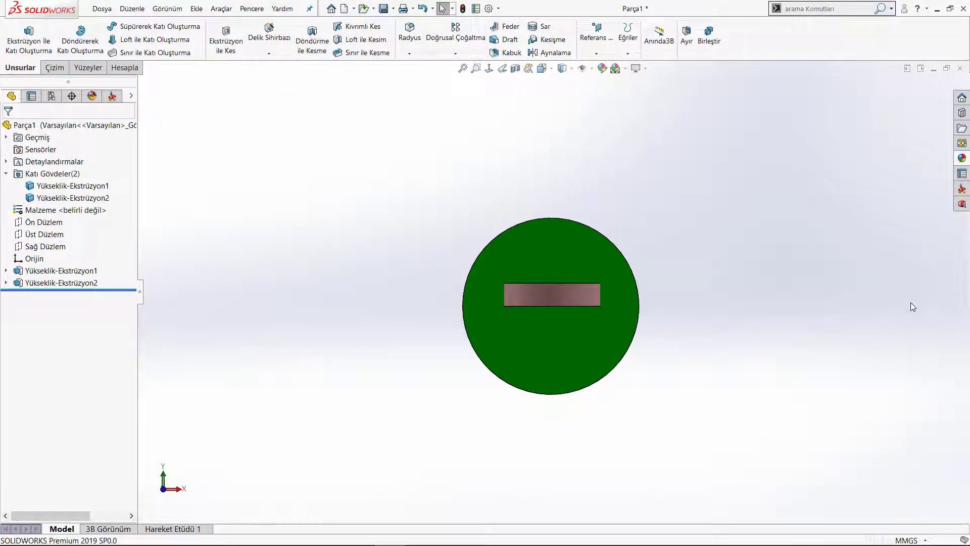
- Zoom out, orbit the empty view, then fit the whole disc back into view
key("z")
key("z")
key("z")
key("z")
key("z")
key("z")
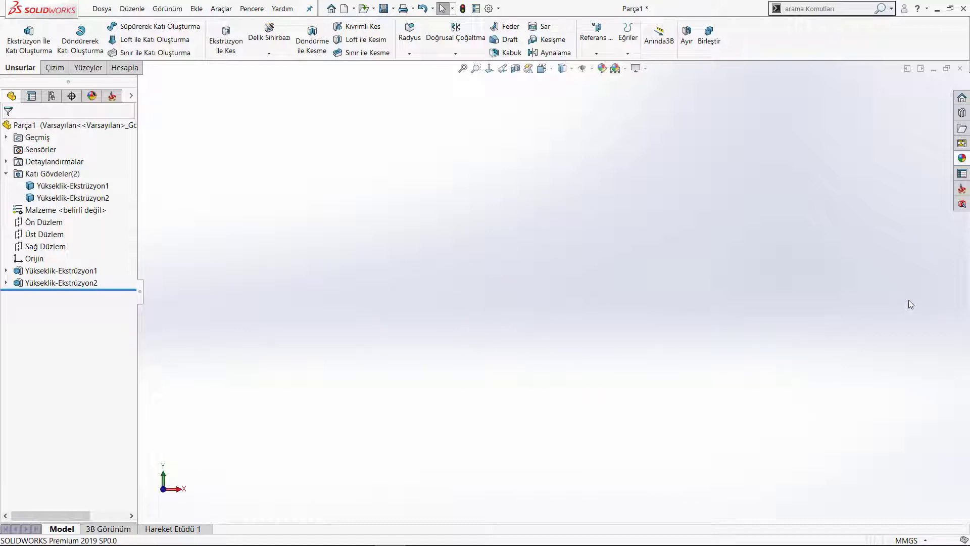
middle_click_drag(580, 214, 523, 206)
left_click(463, 69)
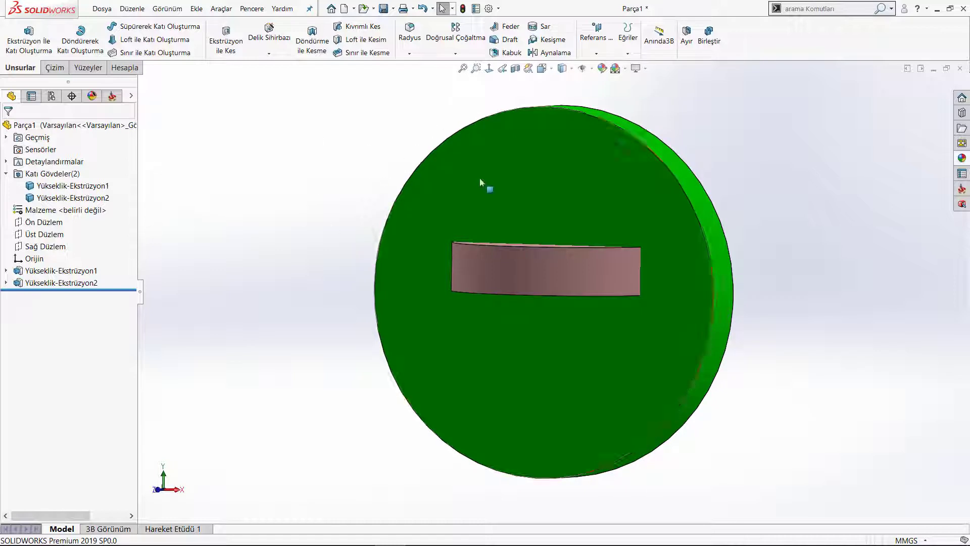
- Pan the disc out of the window, then fit it back and zoom in and out on the key
key("z")
key("ctrl+Right")
key("ctrl+Right")
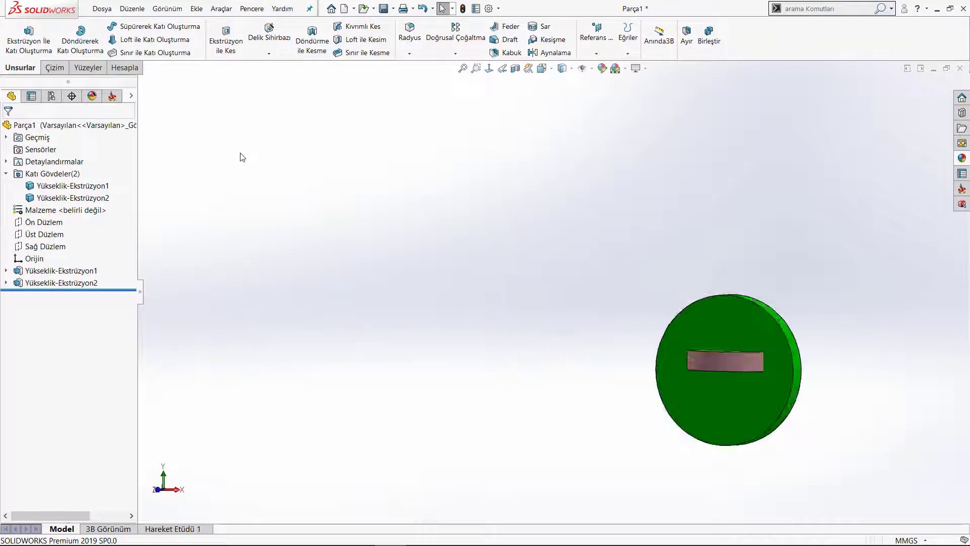
key("ctrl+Down")
key("ctrl+Right")
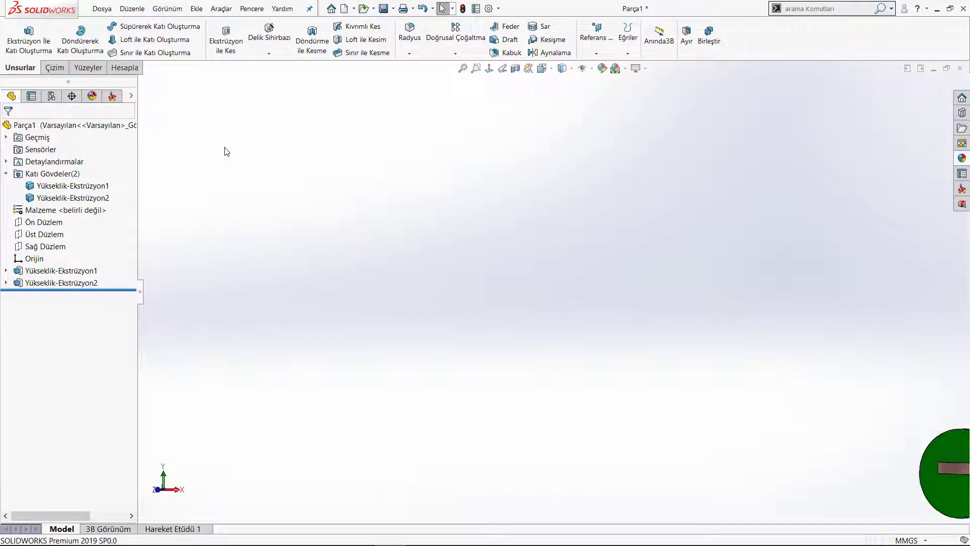
key("ctrl+Right")
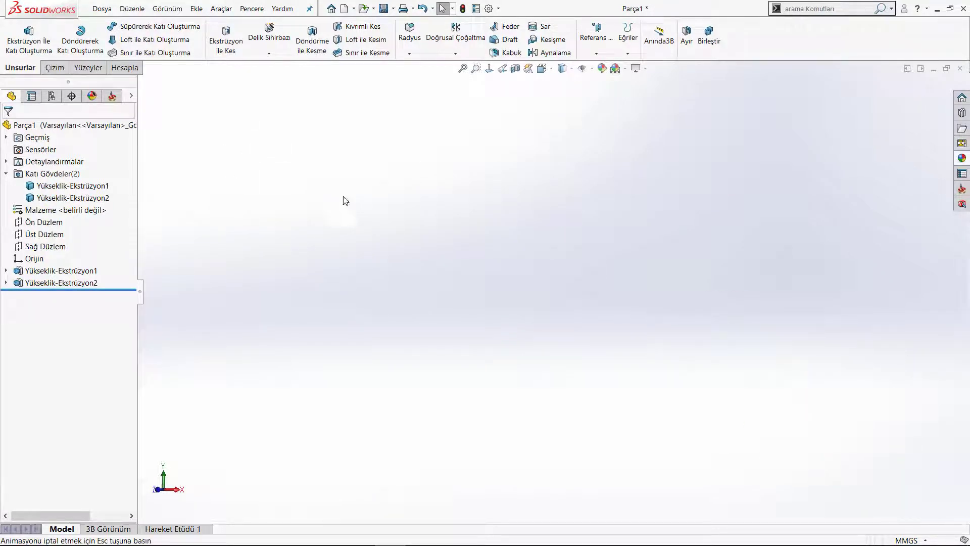
key("f")
scroll(603, 276, "down", 5)
scroll(602, 276, "up", 5)
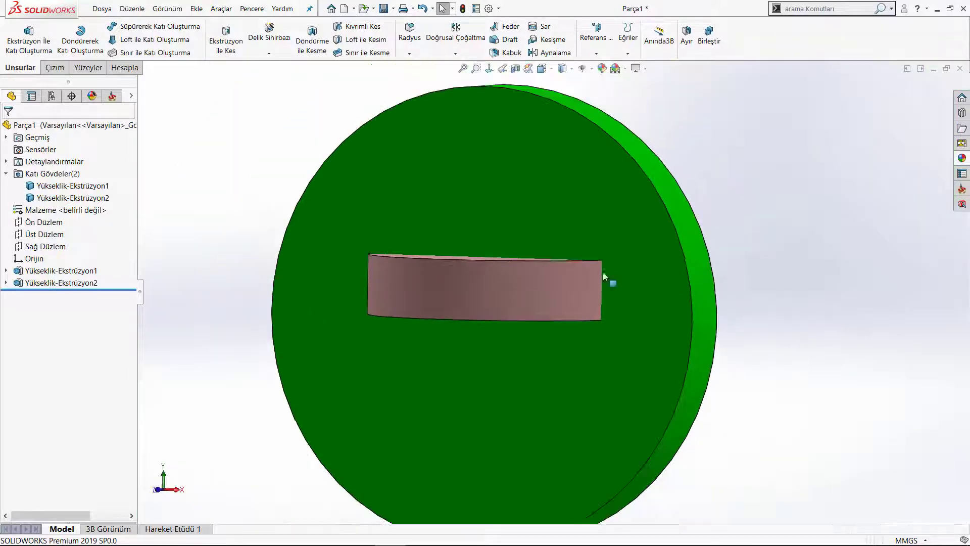
scroll(507, 98, "down", 2)
scroll(513, 149, "down", 4)
scroll(520, 209, "down", 2)
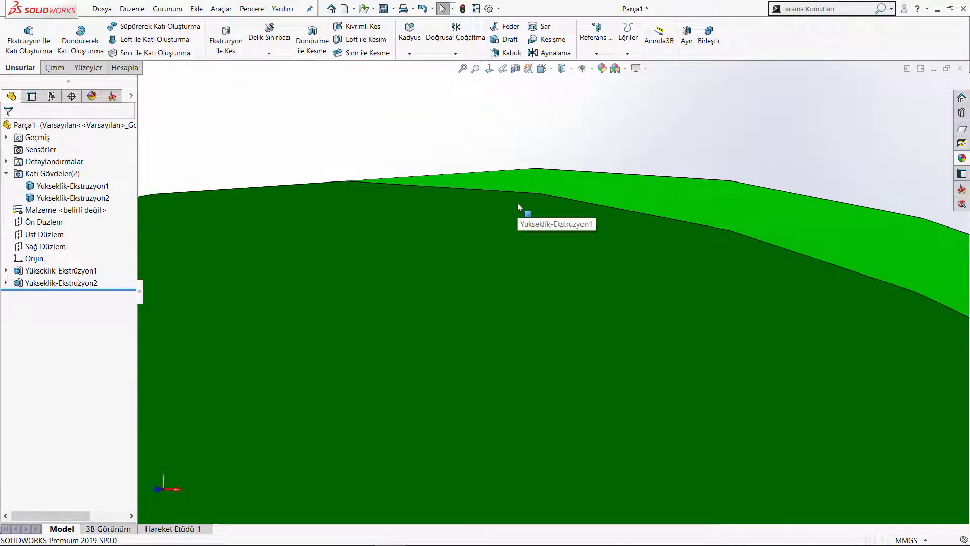
scroll(520, 209, "down", 1)
scroll(519, 209, "up", 2)
scroll(525, 252, "up", 3)
scroll(531, 276, "up", 3)
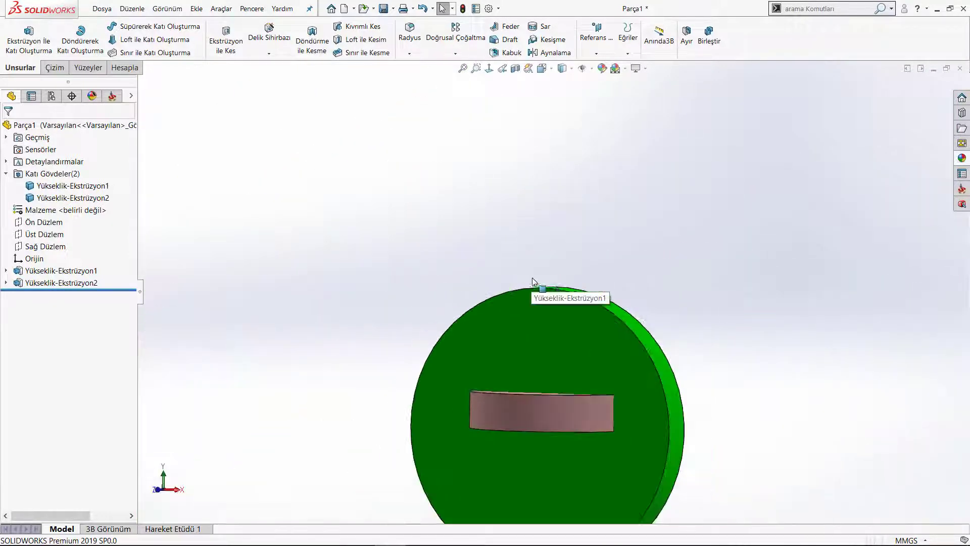
scroll(538, 293, "up", 3)
scroll(555, 295, "down", 1)
scroll(554, 297, "down", 4)
scroll(553, 296, "up", 1)
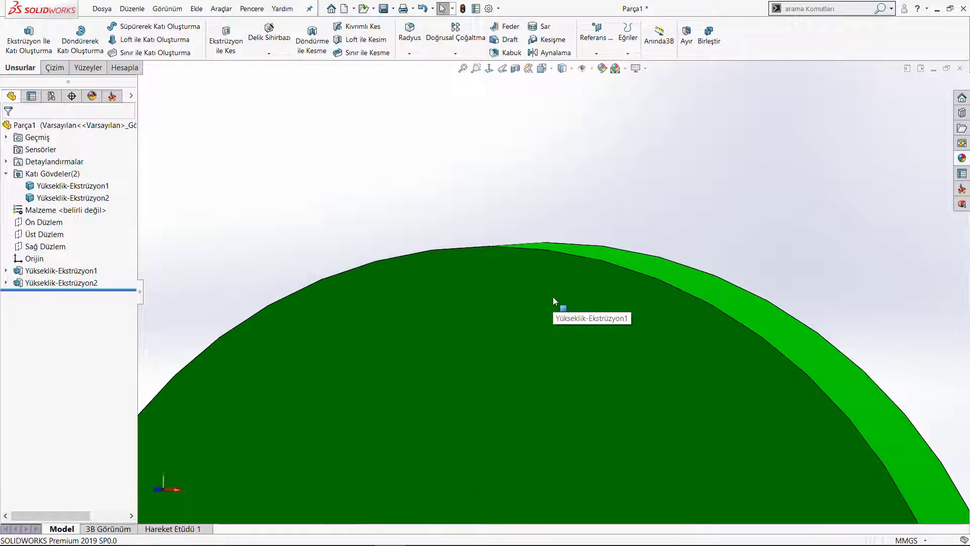
scroll(554, 303, "up", 3)
scroll(541, 234, "up", 3)
scroll(574, 397, "down", 2)
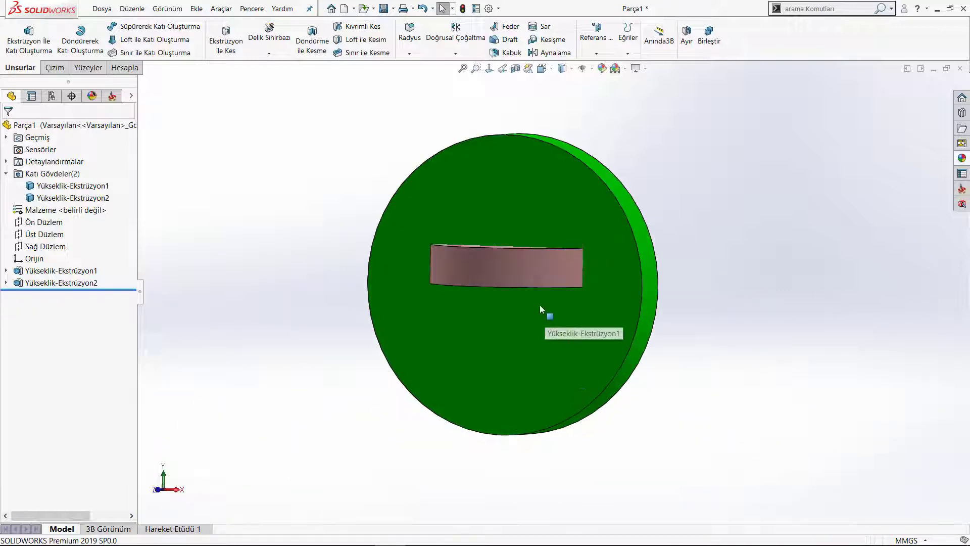
- Orbit to an angle, snap to front view, then arrow-rotate until the pink cylinder's top shows
mouse_move(546, 313)
middle_mouse_down()
mouse_move(715, 298)
mouse_move(461, 294)
mouse_move(569, 407)
mouse_move(569, 295)
mouse_move(666, 299)
middle_mouse_up()
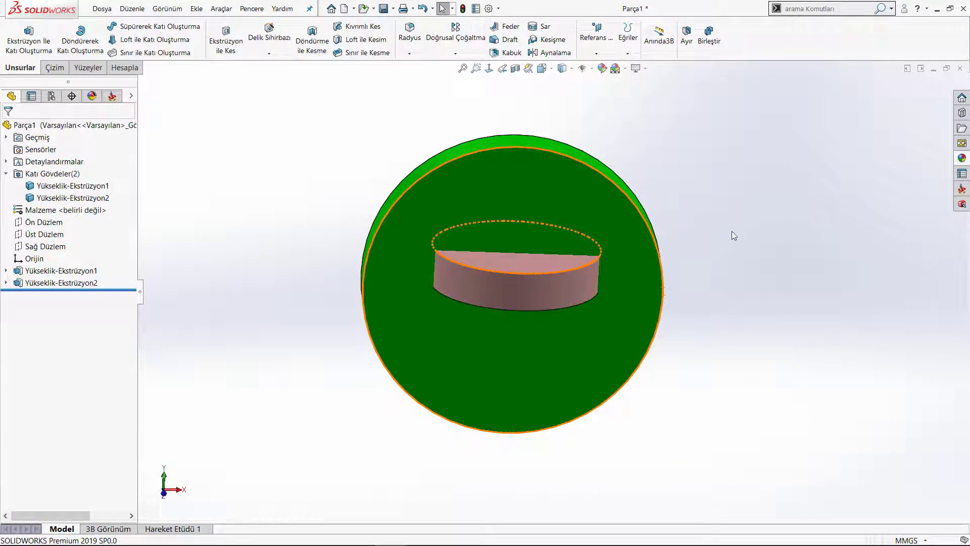
key("Right")
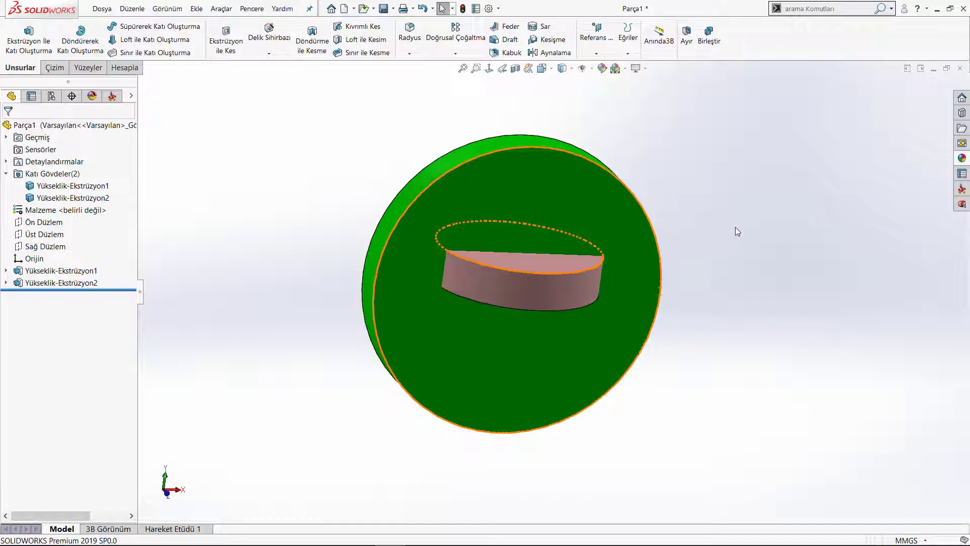
key("ctrl+1")
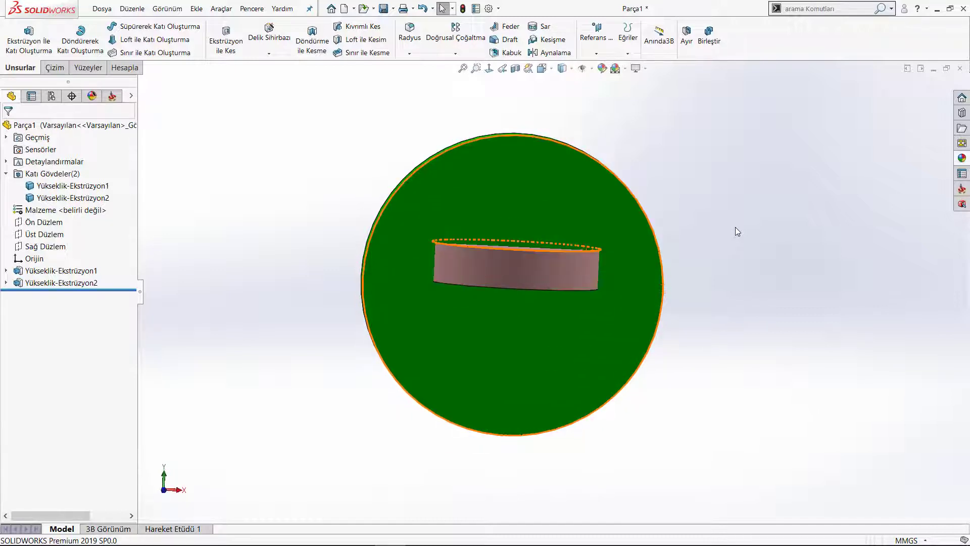
key("ctrl+3")
key("Right")
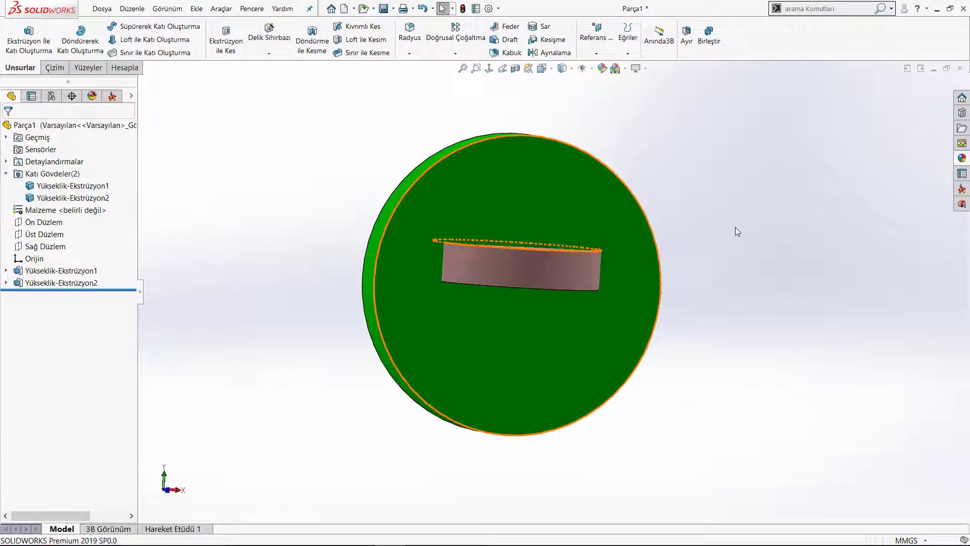
key("Left")
key("Left")
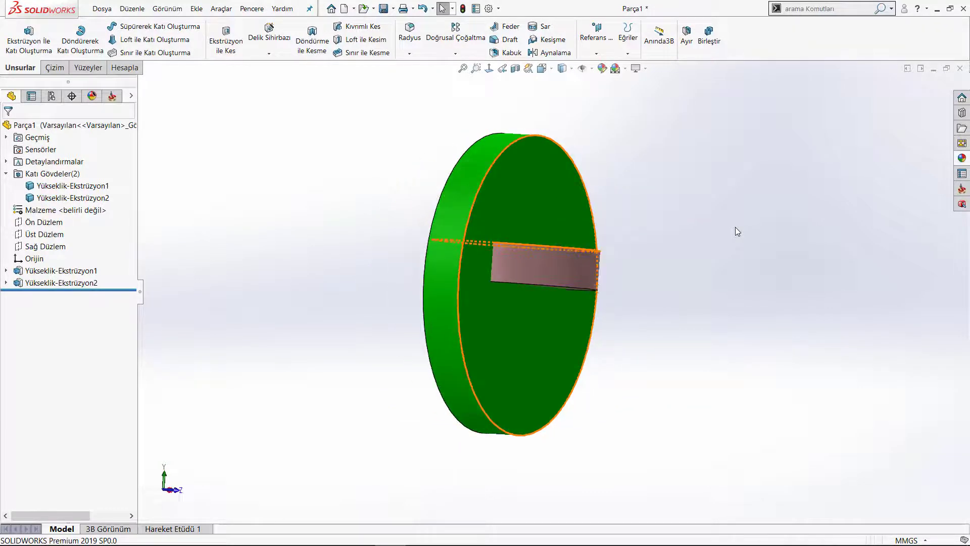
key("Left")
key("Left")
key("Left")
key("Left")
key("Left")
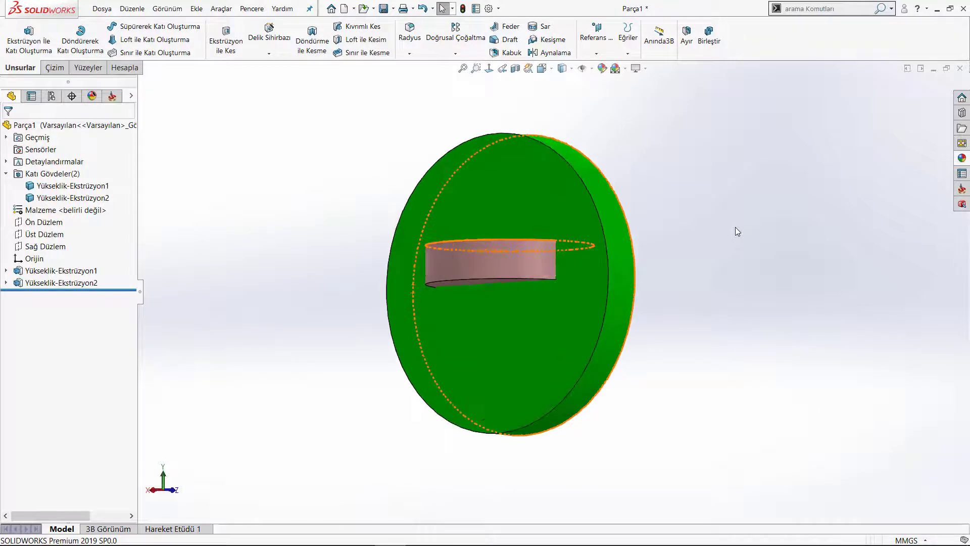
key("Left")
key("Left")
key("Left")
key("Left")
key("Left")
key("Left")
key("Up")
key("Up")
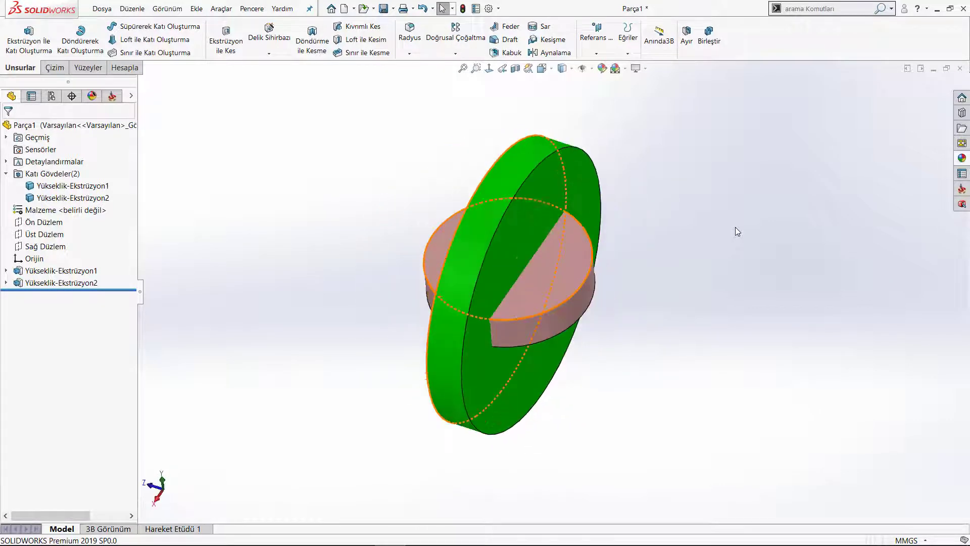
key("Up")
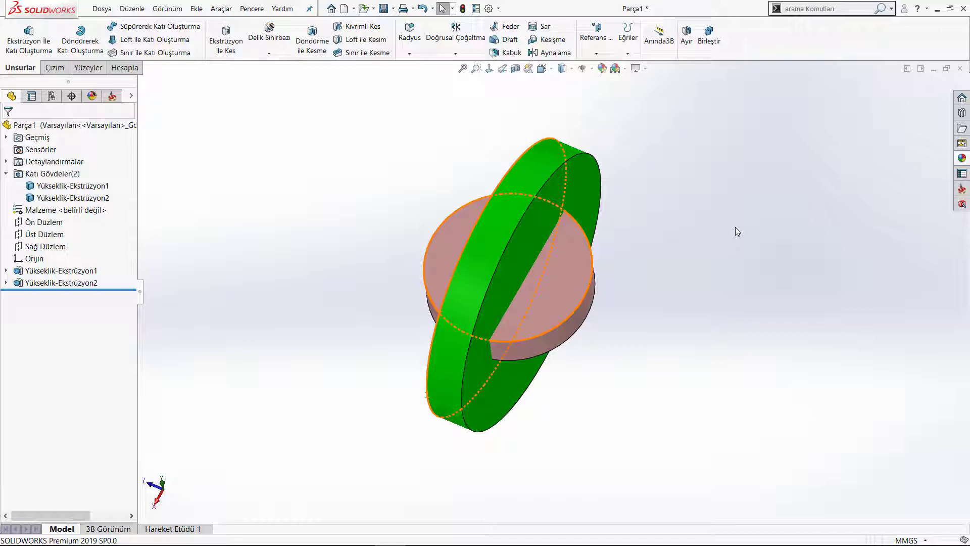
key("Up")
key("Up")
key("Up")
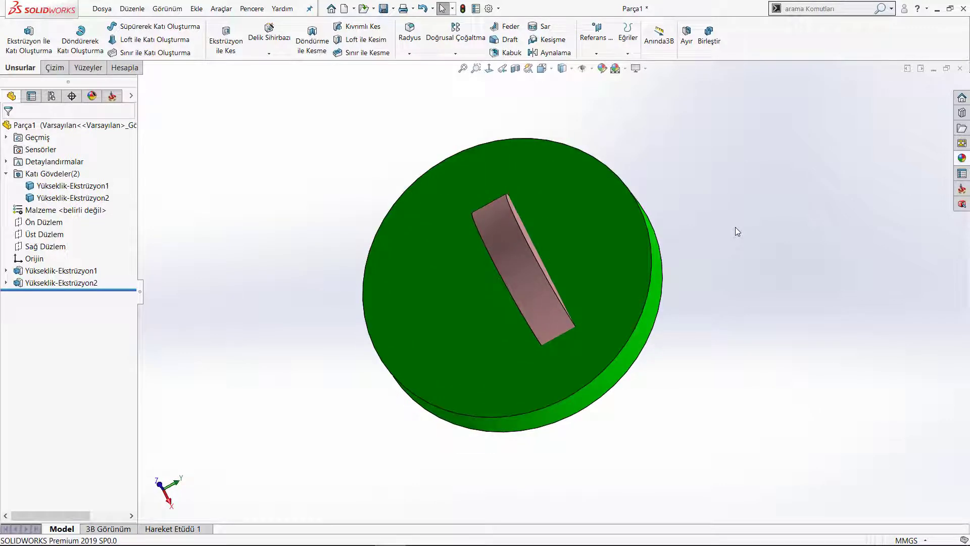
- Spin the model about its vertical axis with Shift+Right, then tumble it with Shift+Down
key("shift+Right")
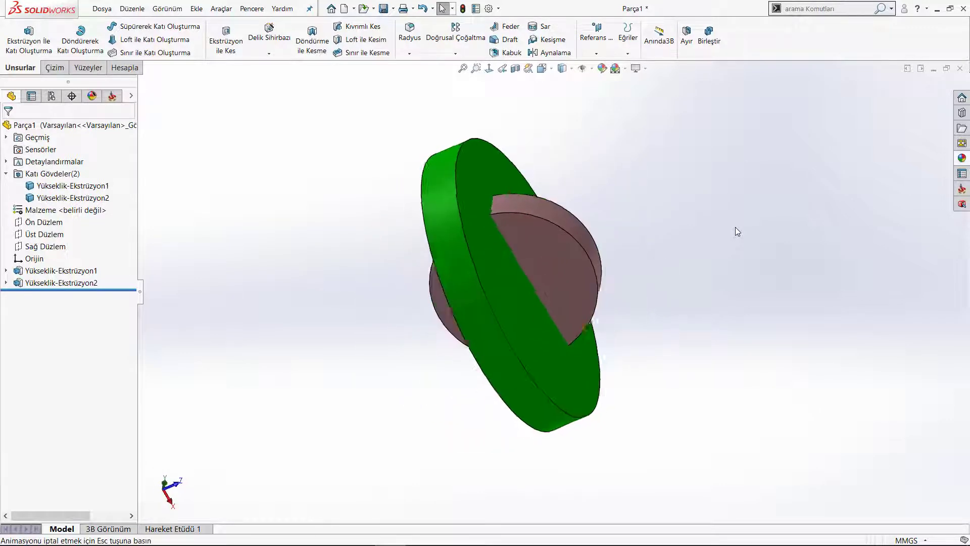
key("shift+Right")
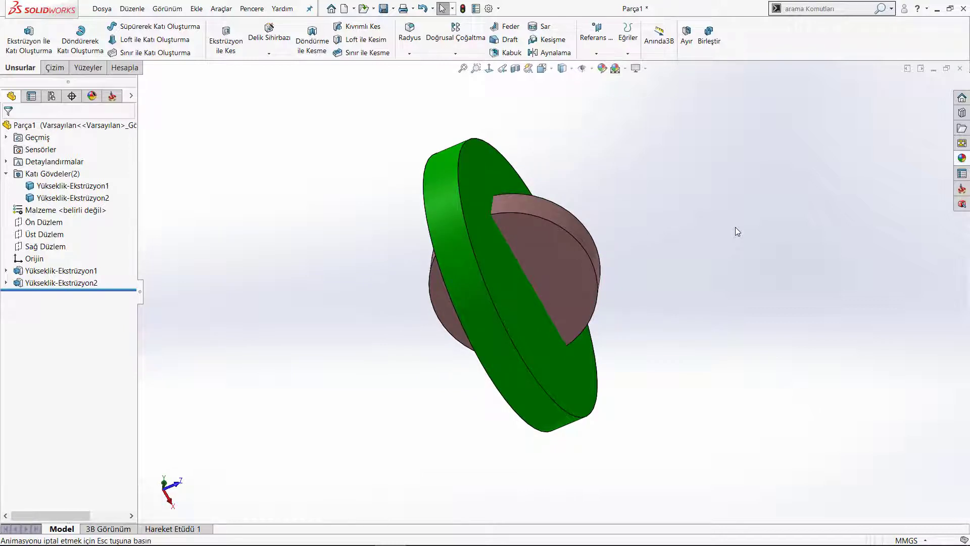
key("shift+Right")
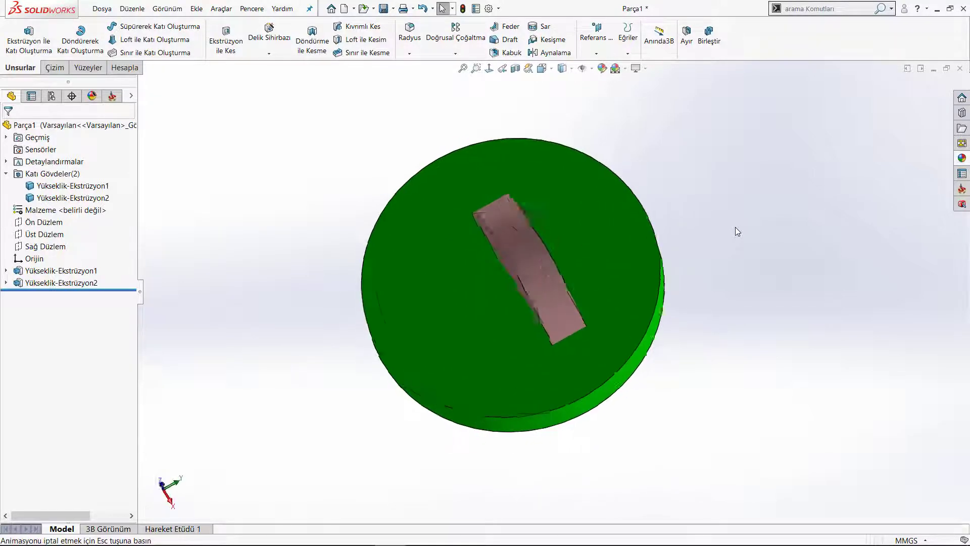
key("shift+Right")
key("shift+Right")
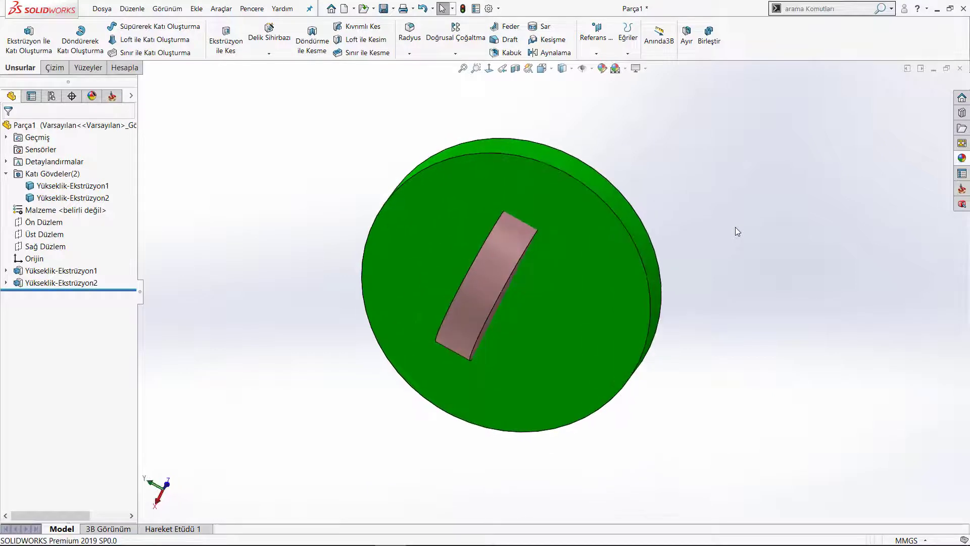
key("shift+Right")
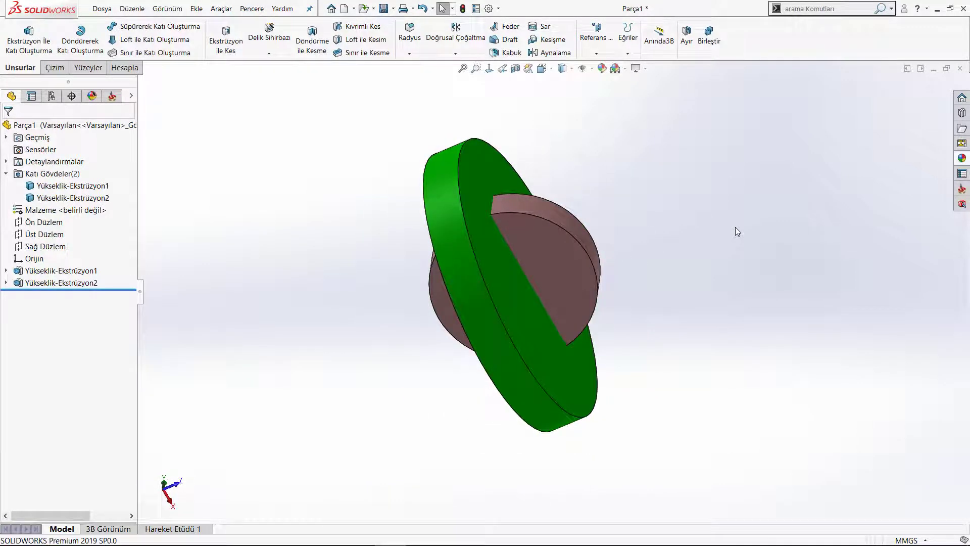
key("shift+Down")
key("shift+Down")
key("shift+Down")
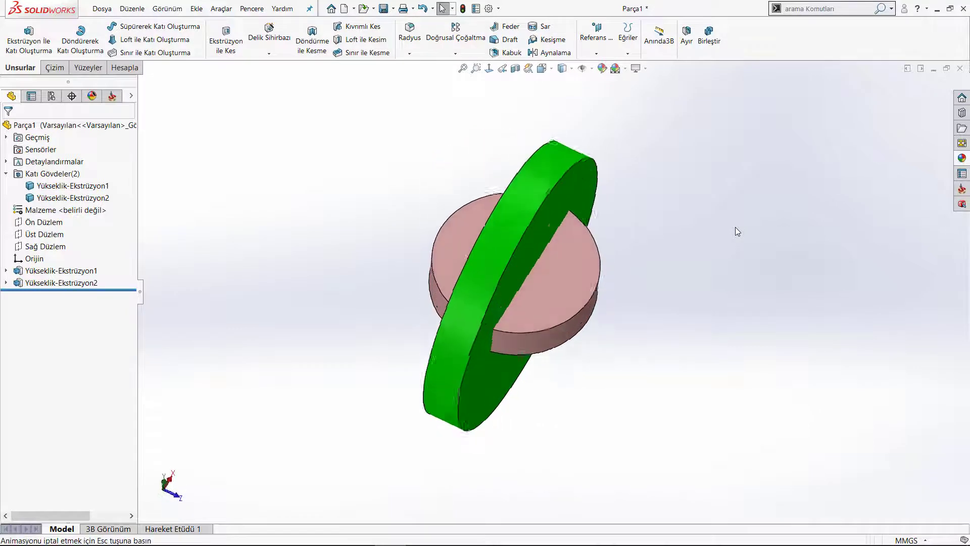
key("shift+Down")
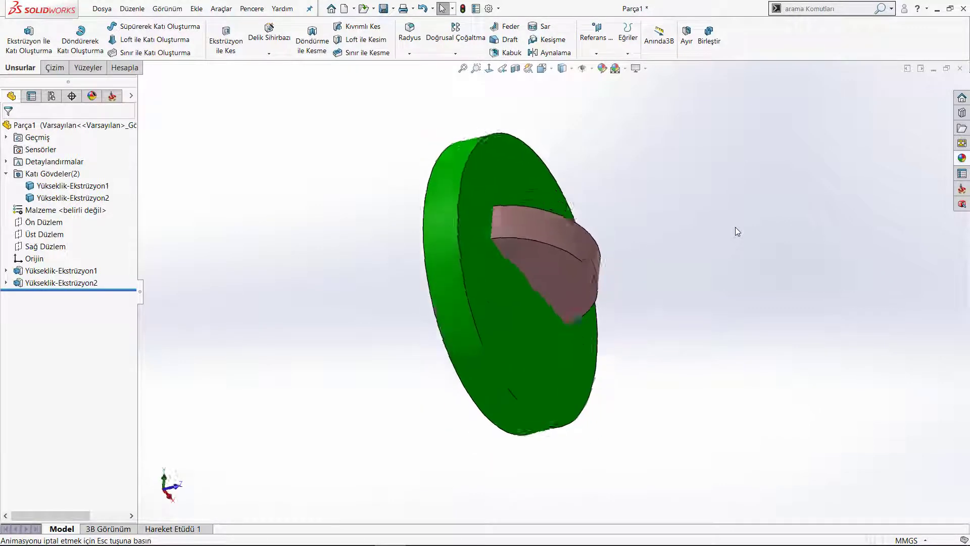
key("shift+Down")
key("shift+Down")
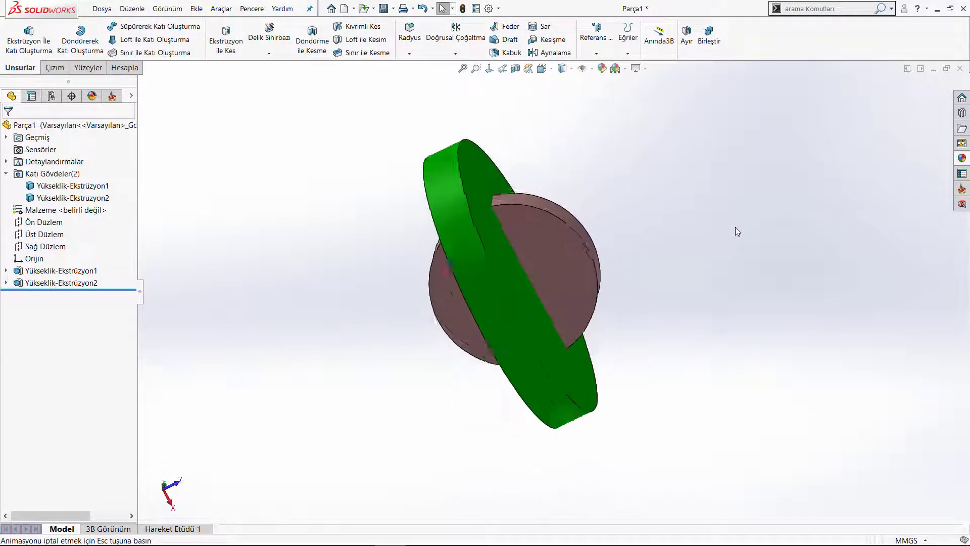
- Rotate the disc in quarter turns with Shift+Left through edge-on and face-on views
key("shift+Left")
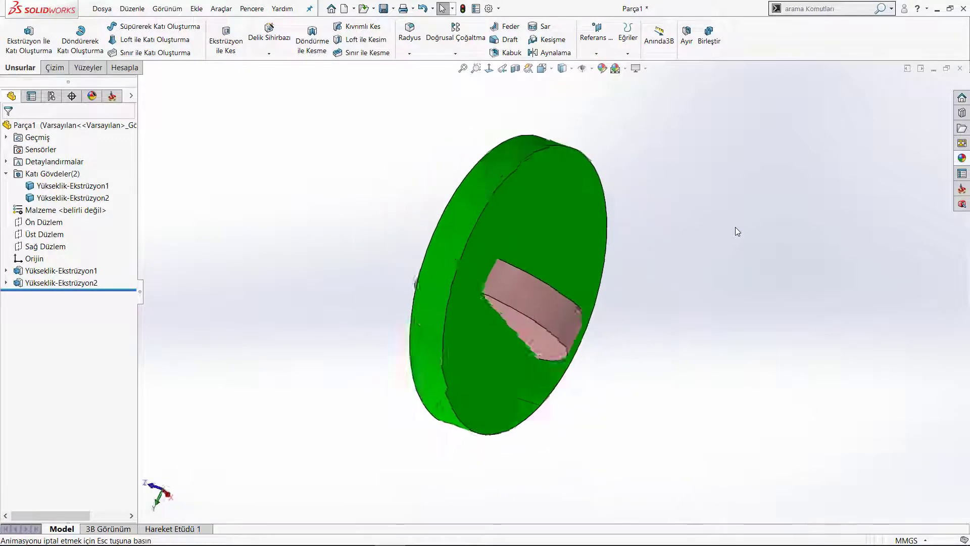
key("shift+Left")
key("shift+Left")
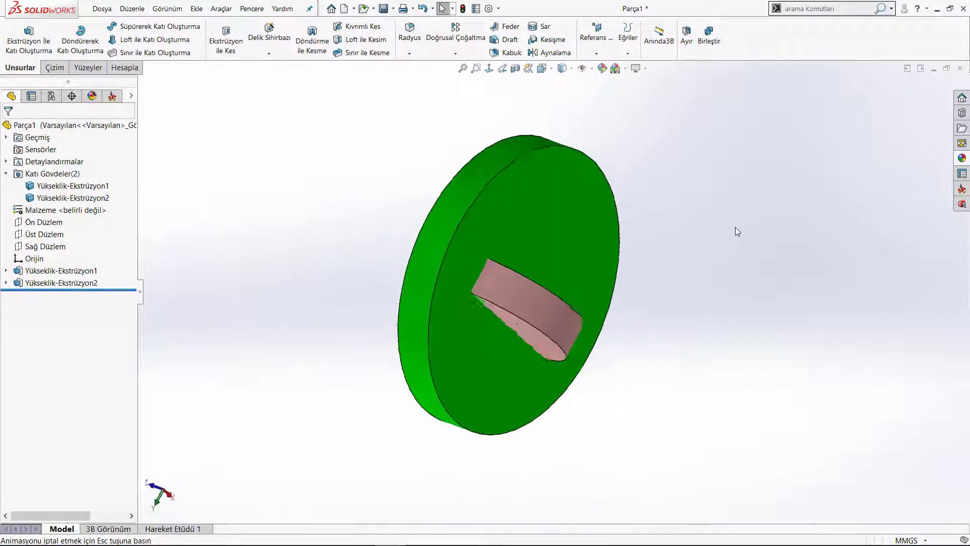
key("shift+Left")
key("shift+Left")
key("shift+Left")
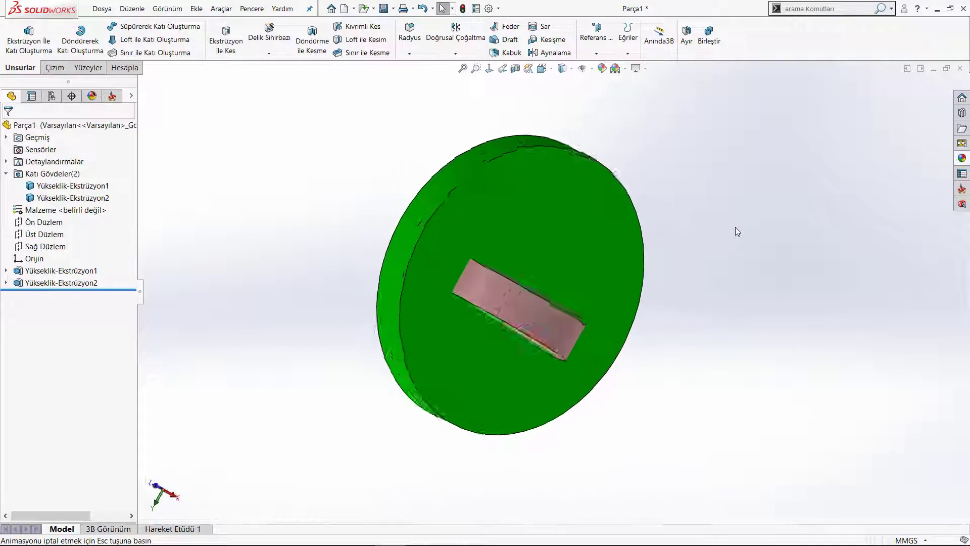
key("shift+Left")
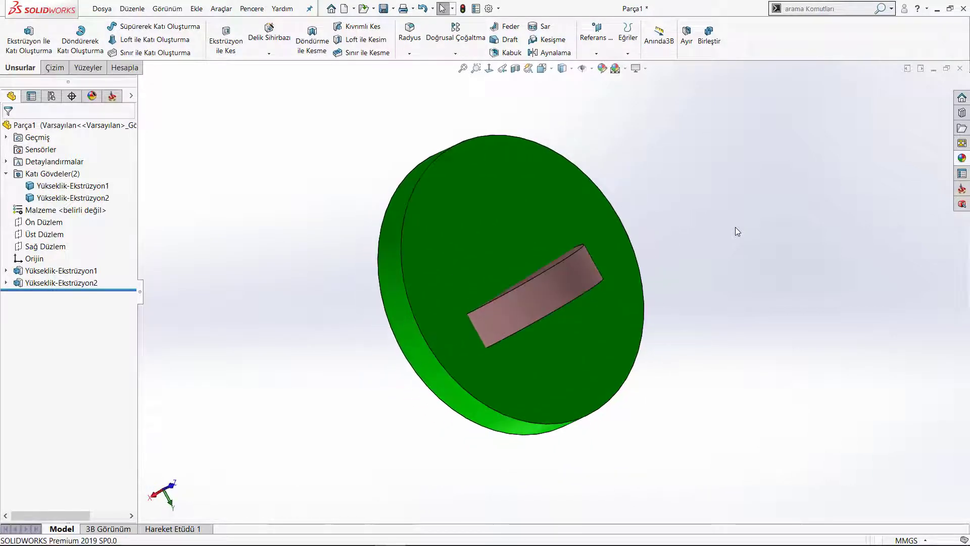
key("shift+Left")
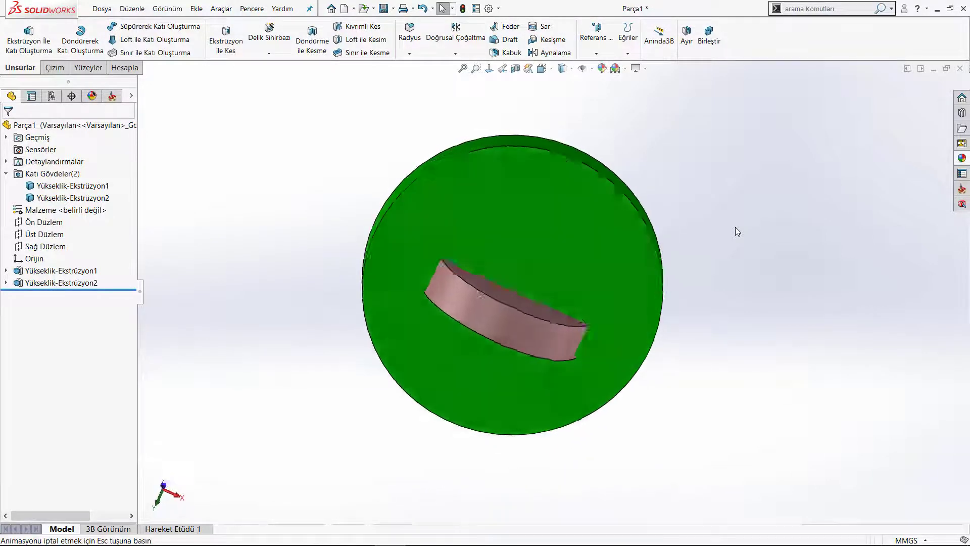
key("shift+Left")
key("shift+Left")
key("shift+Left")
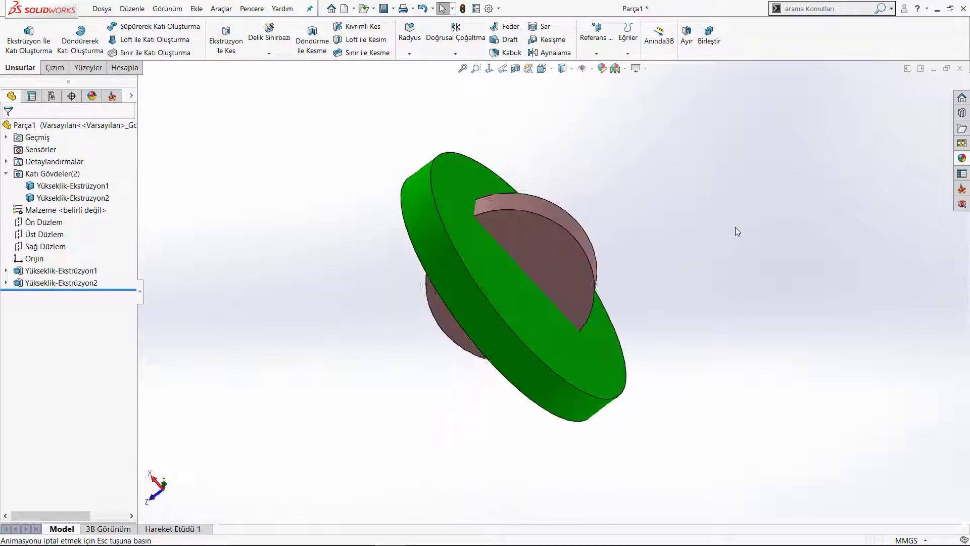
key("shift+Left")
key("shift+Left")
key("shift+Left")
key("shift+Left")
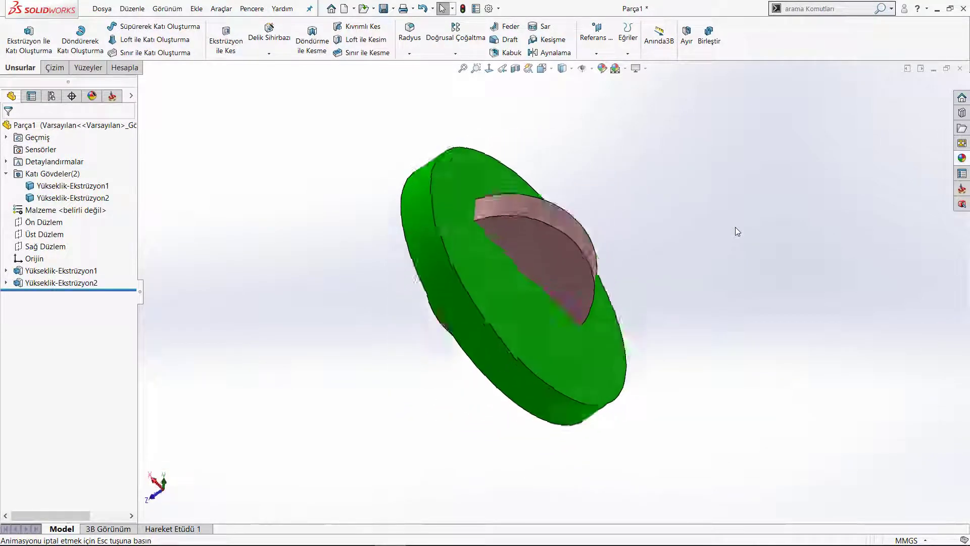
key("shift+Left")
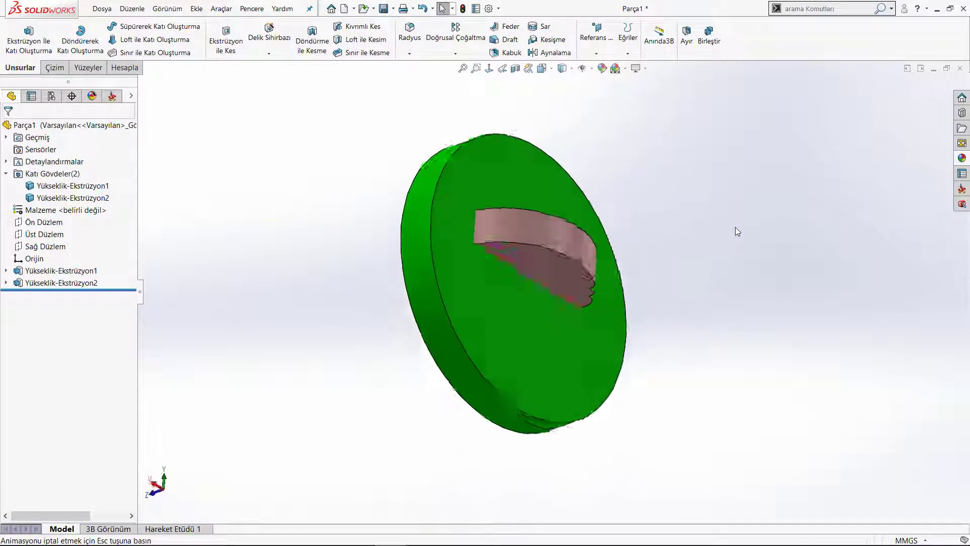
key("shift+Left")
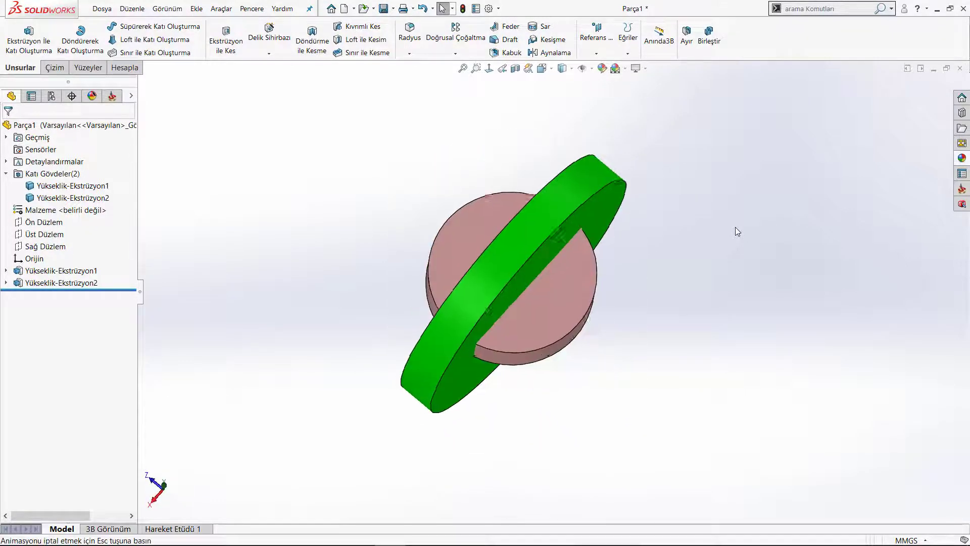
key("shift+Left")
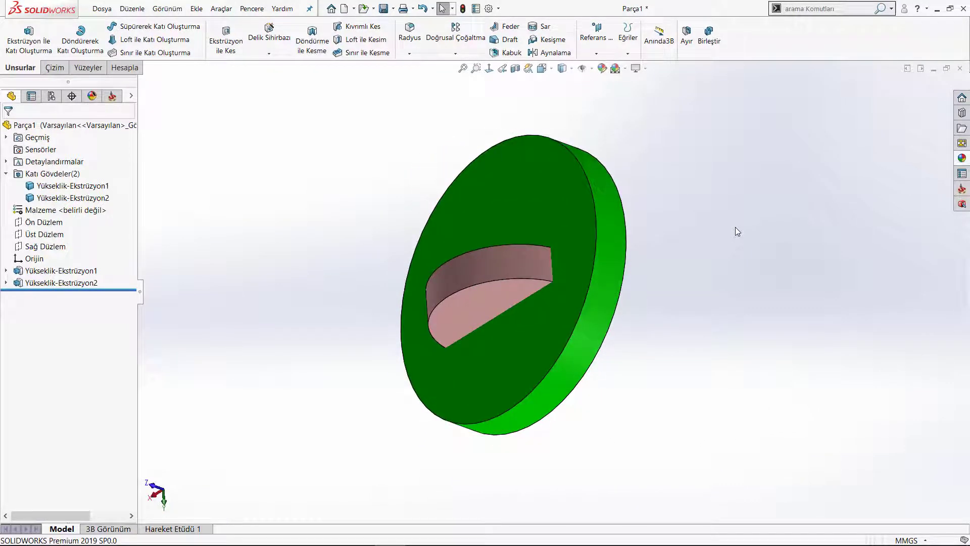
key("shift+Left")
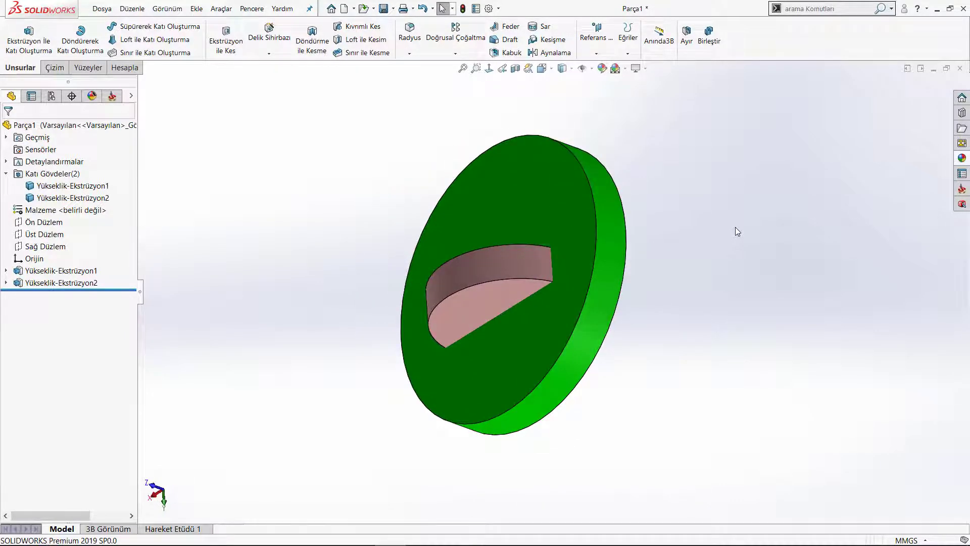
key("shift+Left")
key("shift+Left")
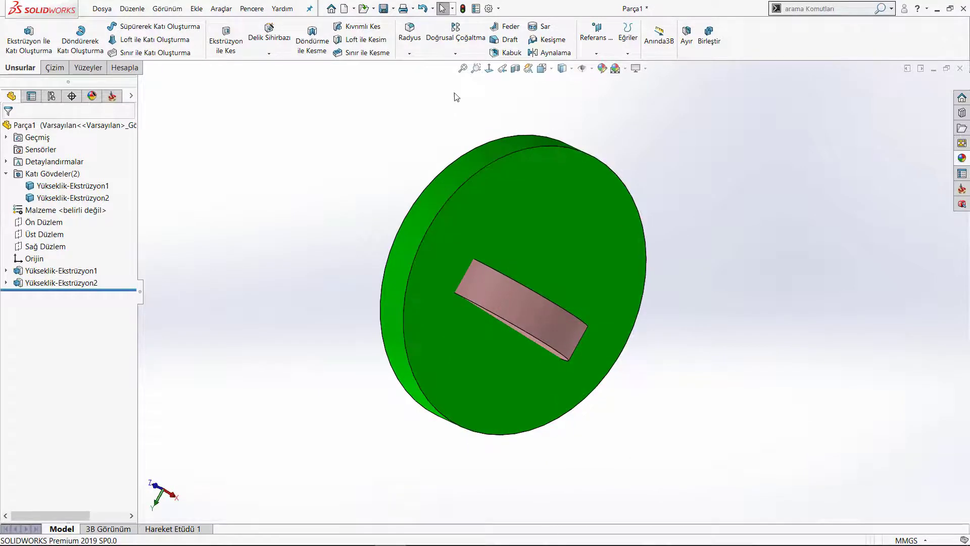
- Fit the disc, then use Zoom to Area twice on the corner of the pink key
left_click(463, 70)
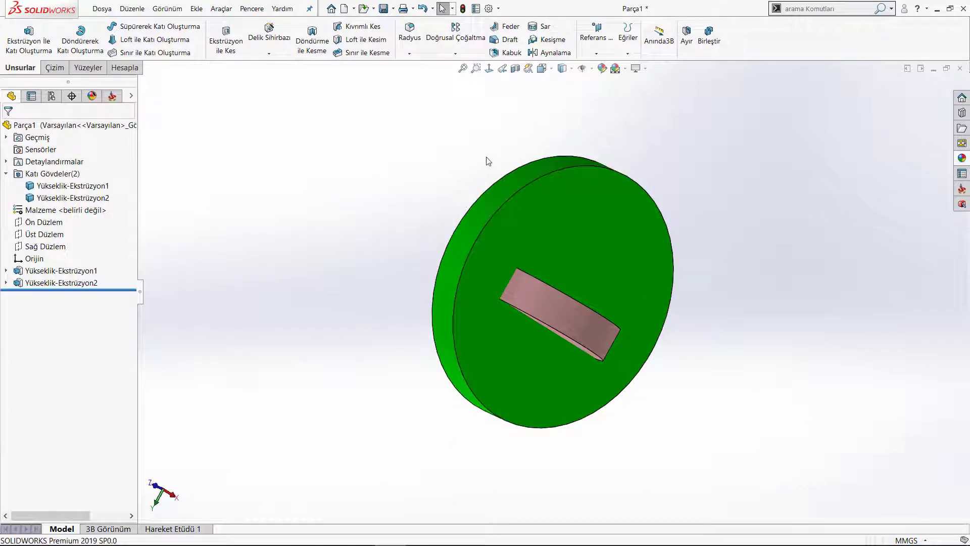
left_click(475, 68)
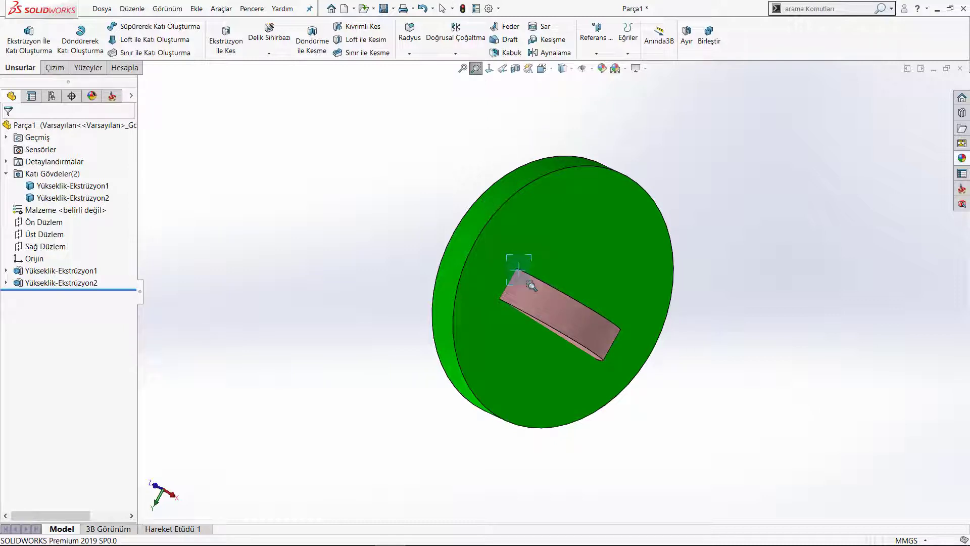
left_click_drag(530, 283, 529, 283)
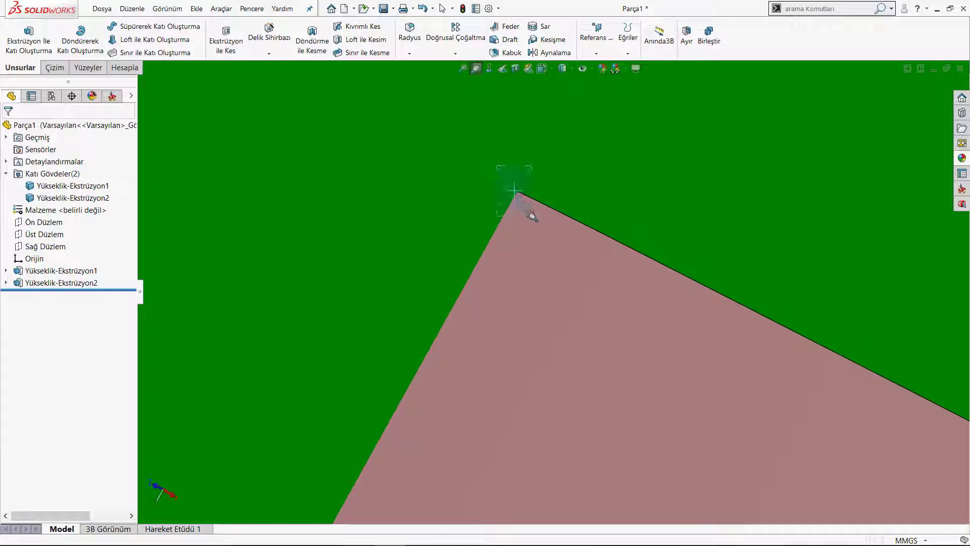
left_click_drag(533, 217, 531, 215)
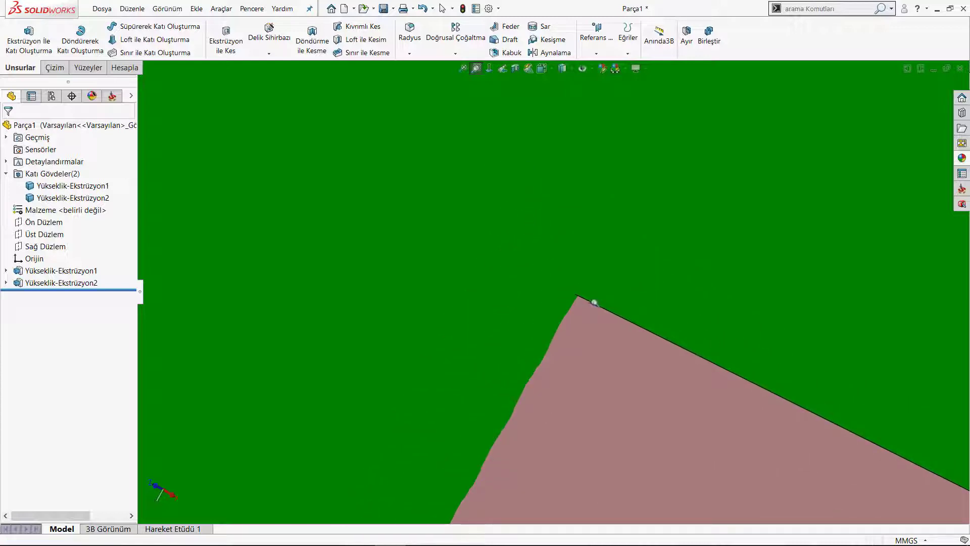
- Fit the disc, view its face normal, select Right Plane and the front face, and orbit
key("f")
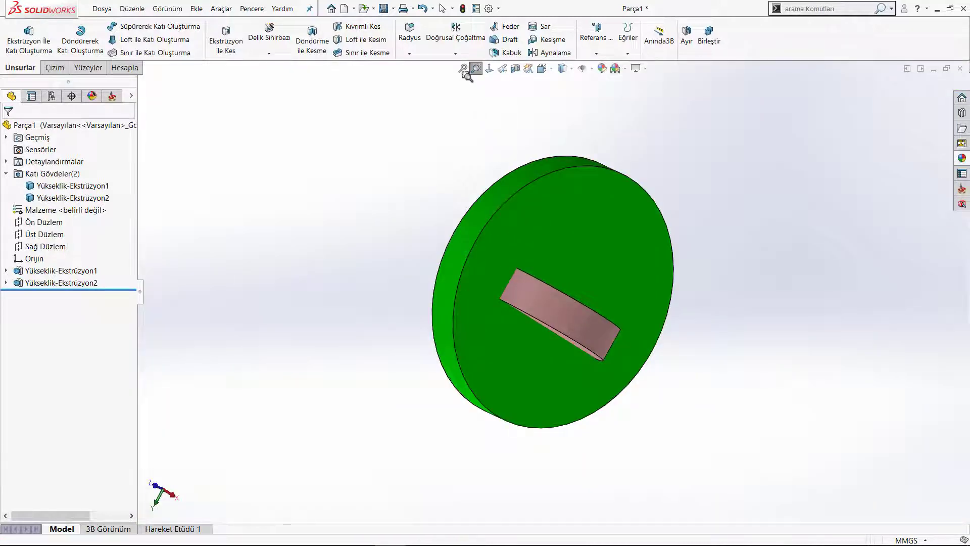
left_click(475, 68)
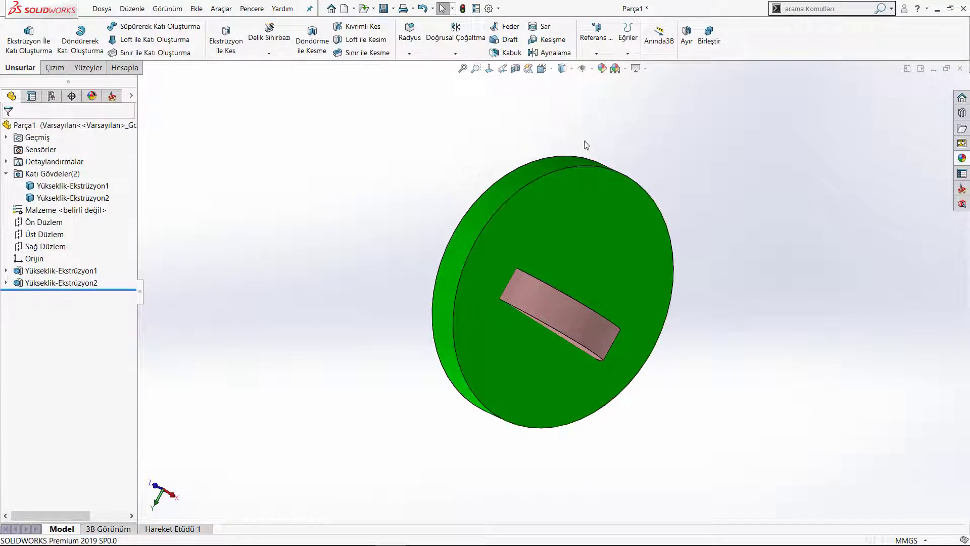
left_click(489, 69)
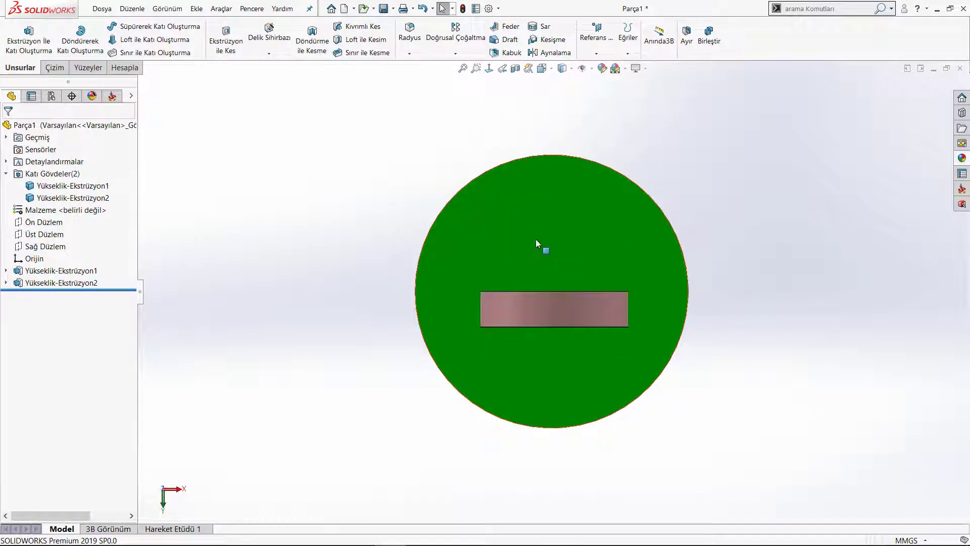
mouse_move(536, 239)
middle_mouse_down()
mouse_move(565, 257)
mouse_move(530, 266)
middle_mouse_up()
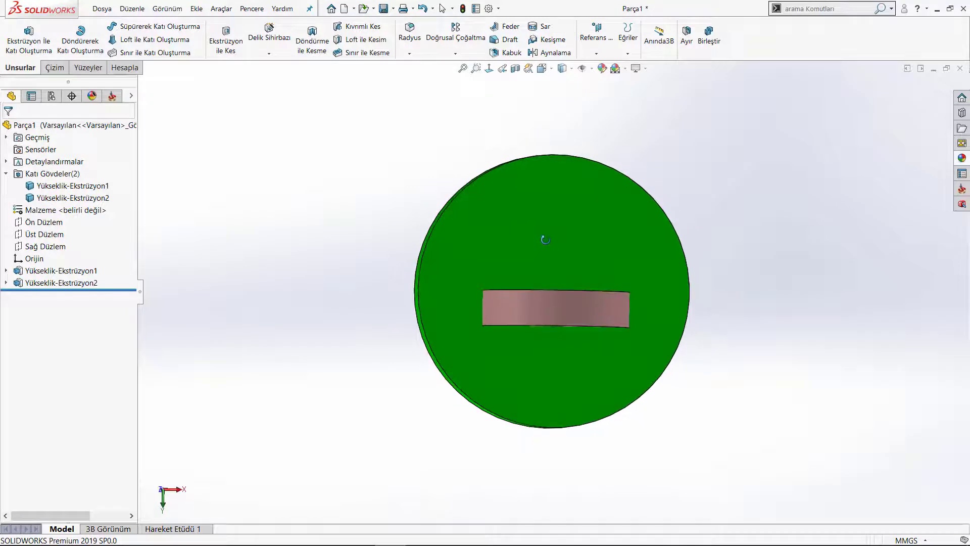
left_click(51, 248)
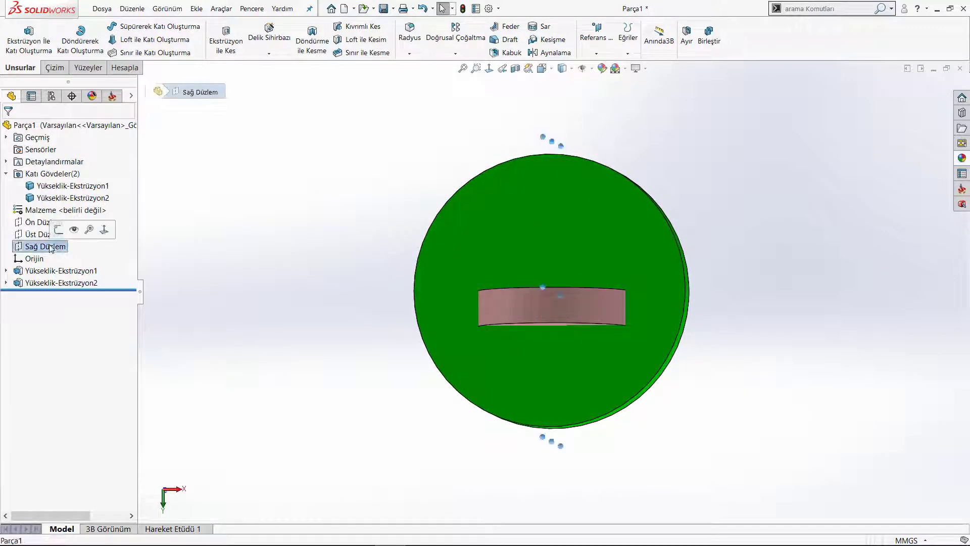
left_click(282, 223)
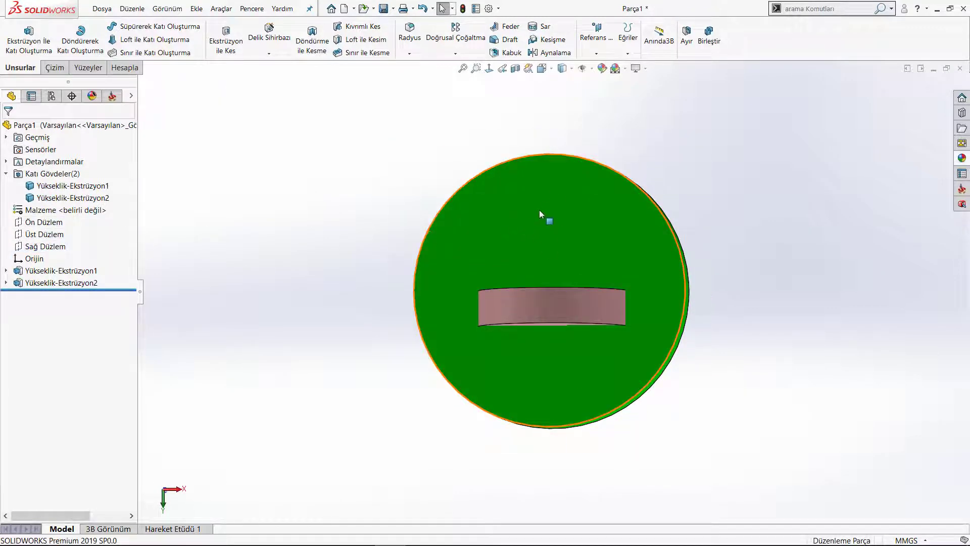
middle_click_drag(699, 293, 585, 241)
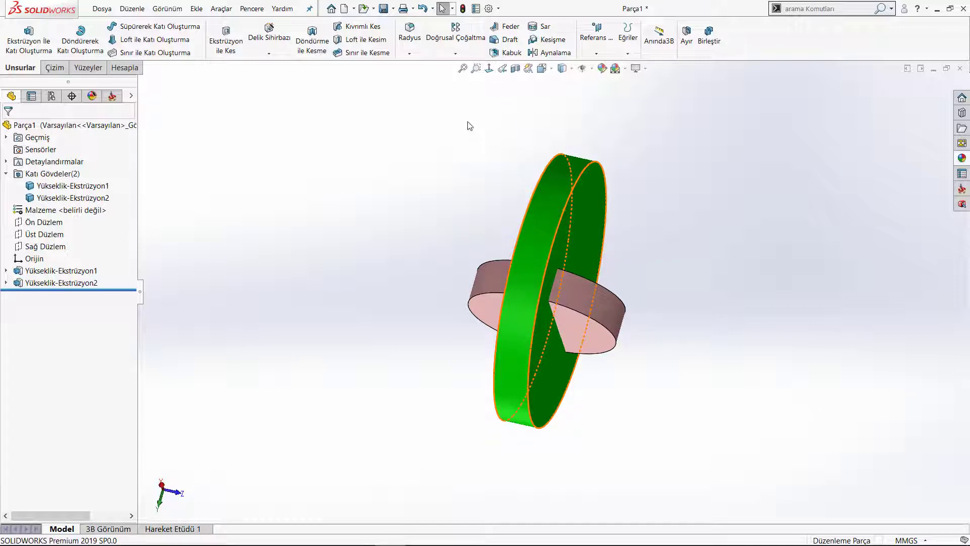
- Square the view to the disc face from both sides, orbit, then switch to isometric (Ctrl+7)
left_click(486, 72)
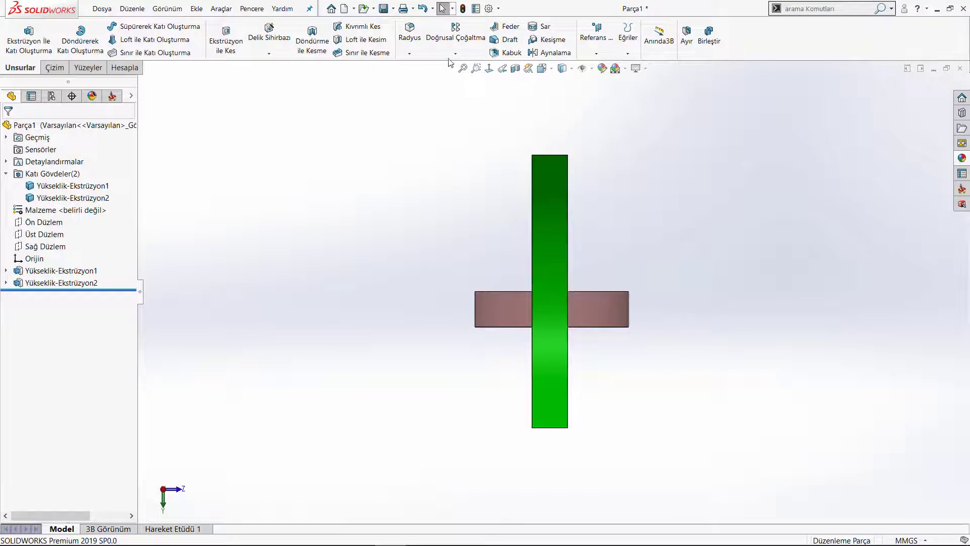
left_click(489, 72)
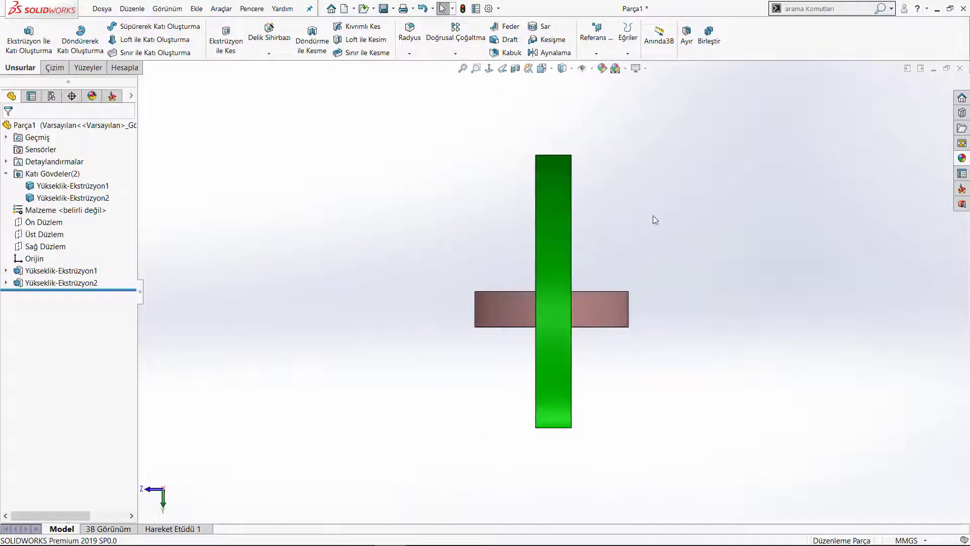
key("ctrl+8")
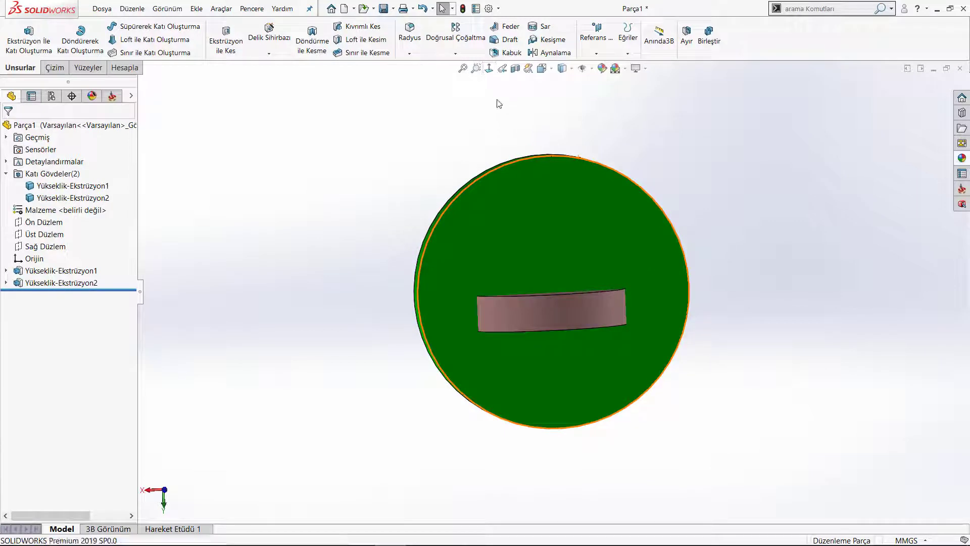
left_click(488, 68)
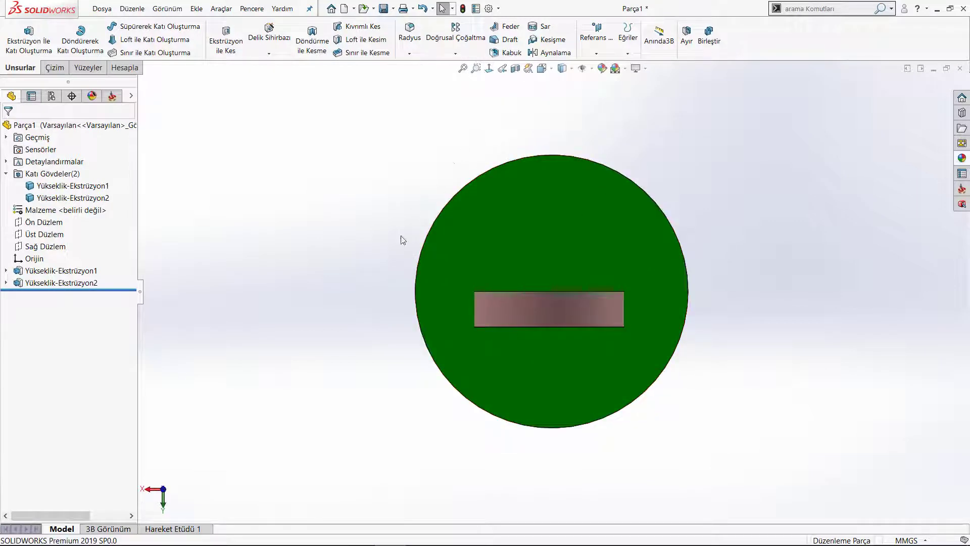
left_click(488, 69)
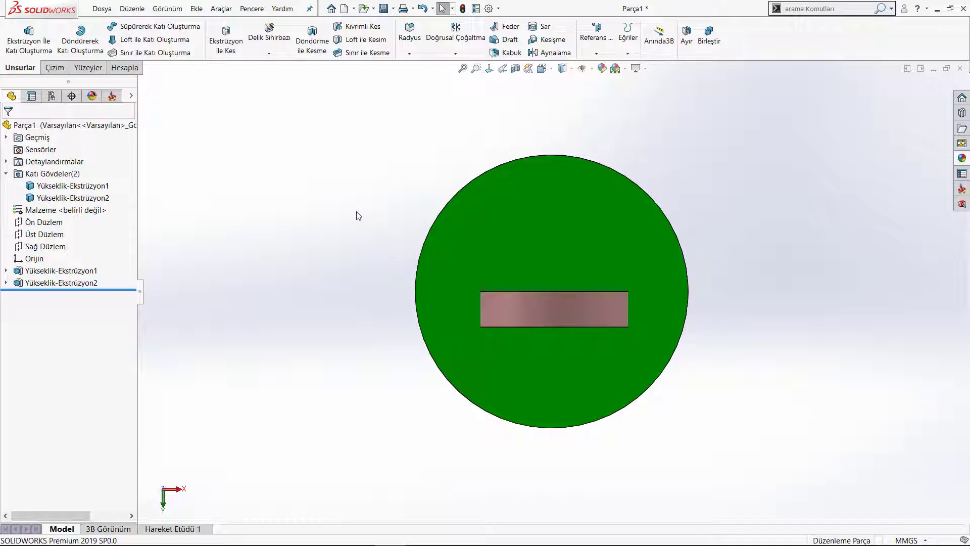
mouse_move(358, 216)
middle_mouse_down()
mouse_move(385, 243)
mouse_move(409, 329)
mouse_move(436, 323)
middle_mouse_up()
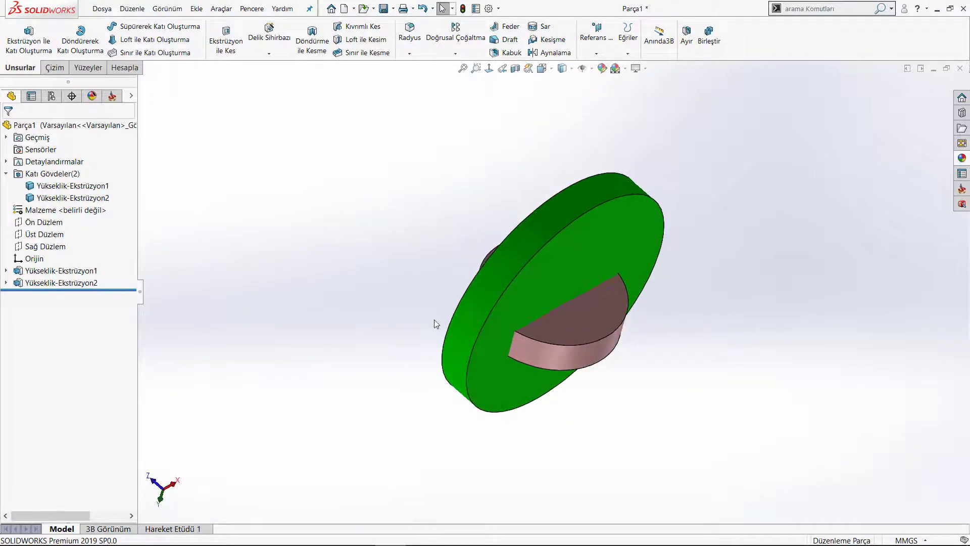
scroll(479, 281, "down", 2)
scroll(485, 304, "up", 3)
scroll(483, 314, "down", 2)
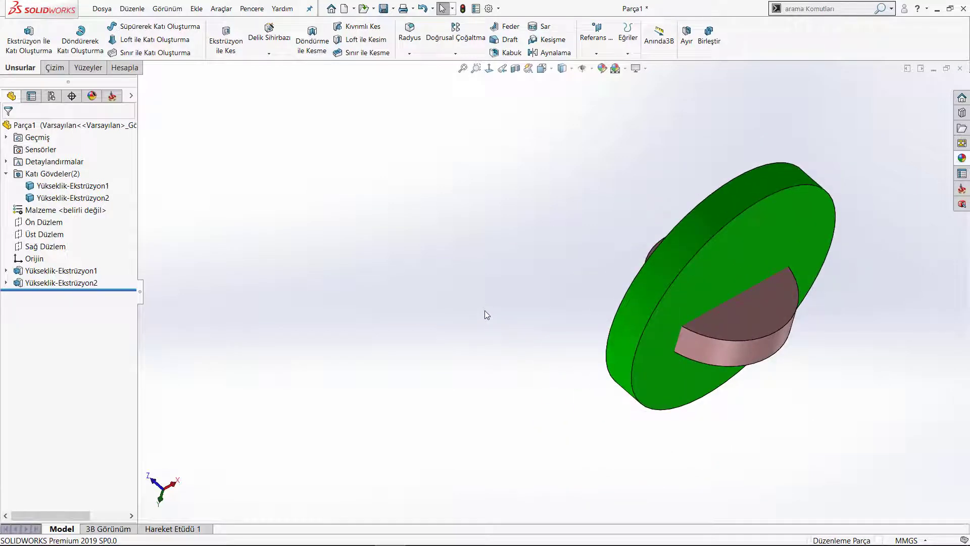
key("ctrl+7")
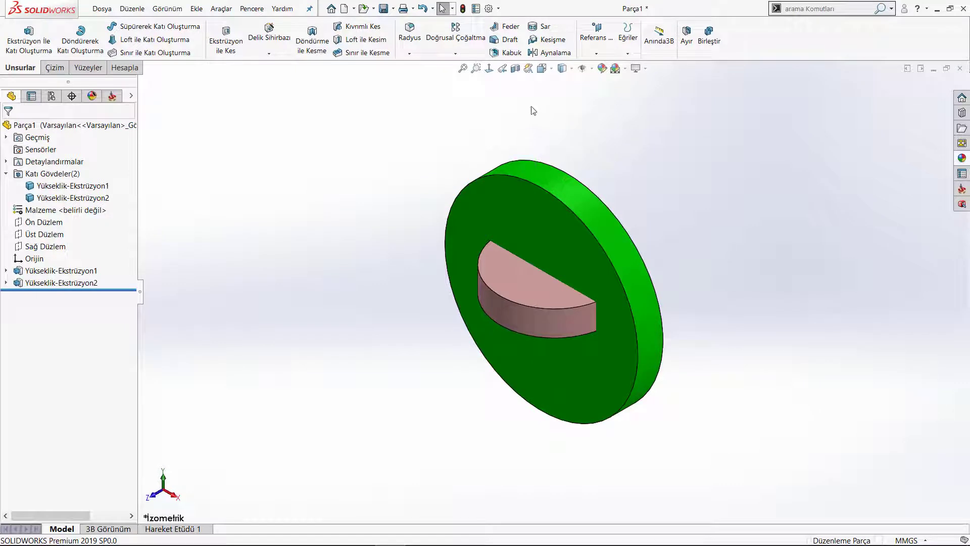
- Step back through five previous views, zoom out, and orbit the disc so the key faces forward
left_click(503, 72)
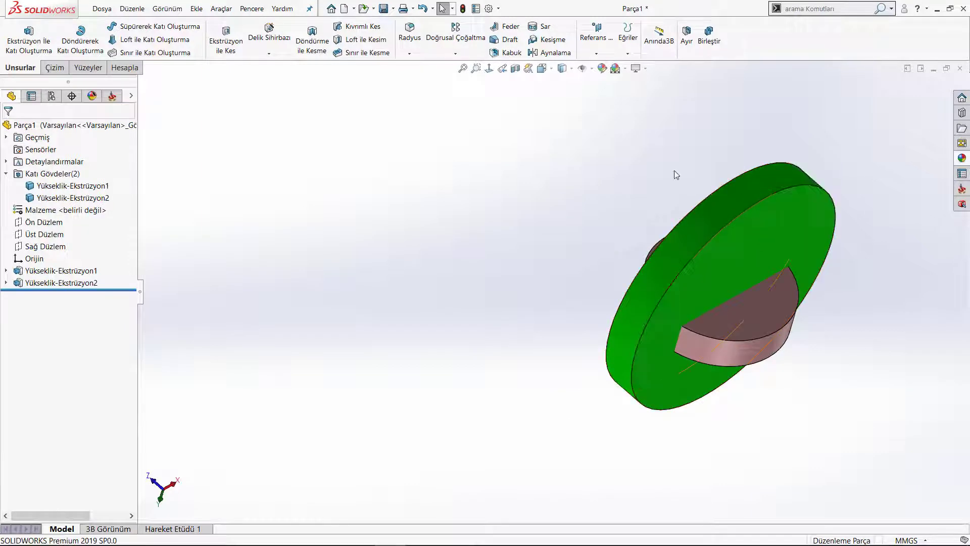
left_click(504, 72)
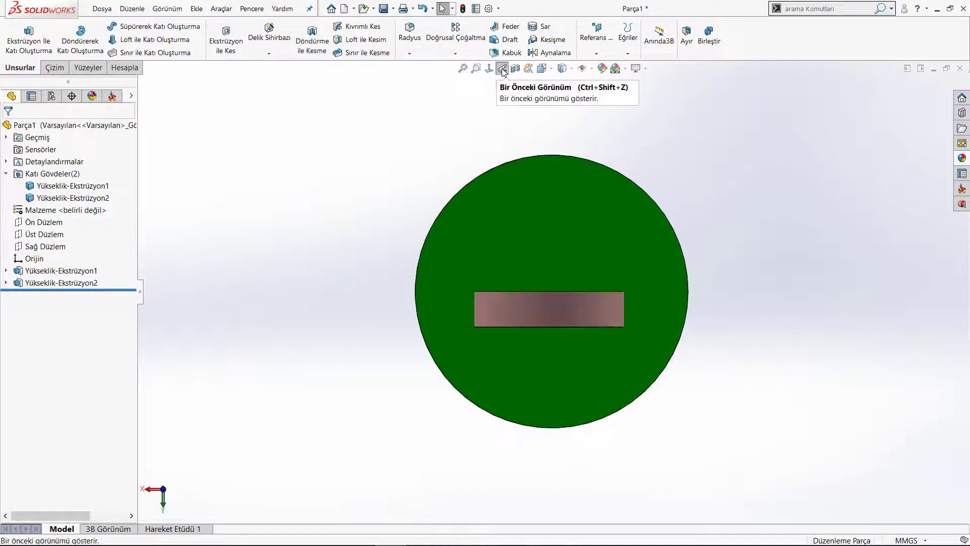
left_click(503, 71)
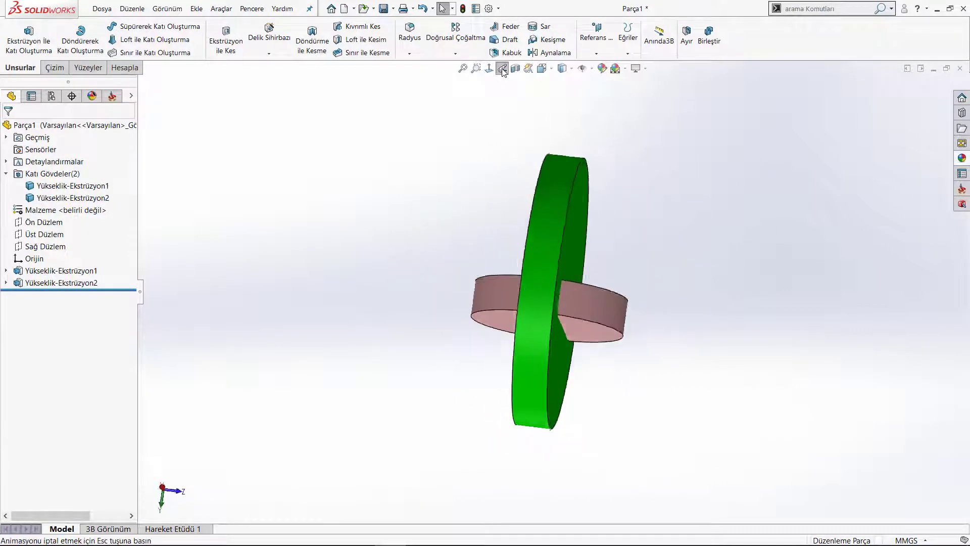
left_click(503, 71)
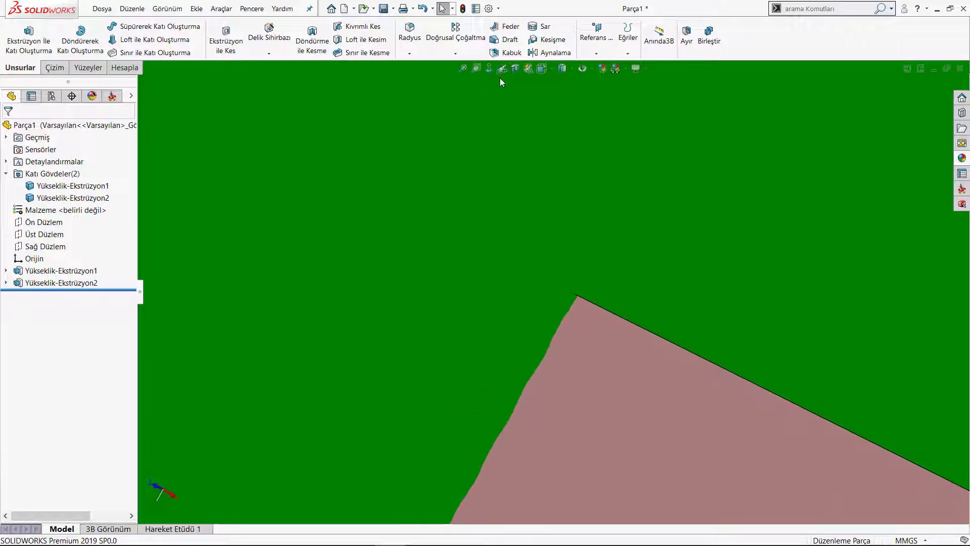
left_click(503, 71)
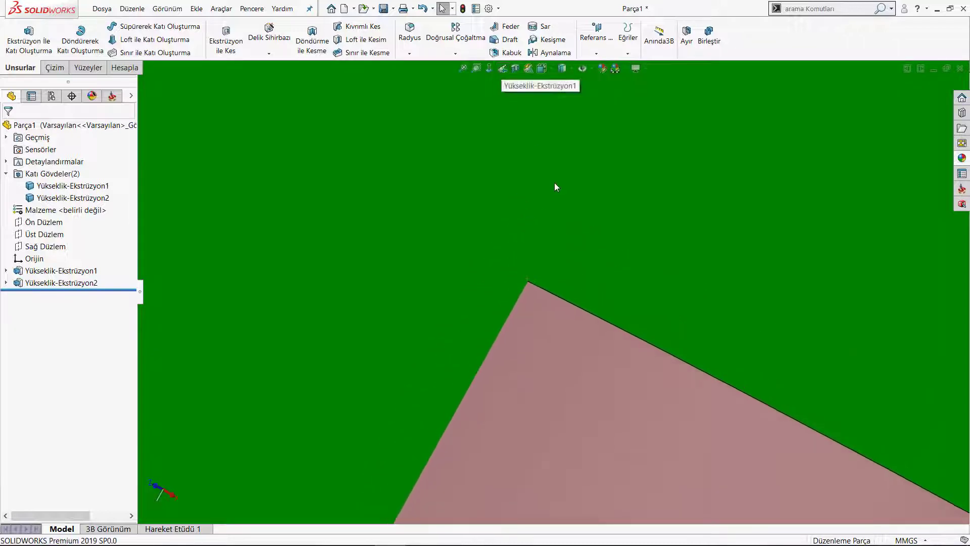
key("ctrl+shift+z")
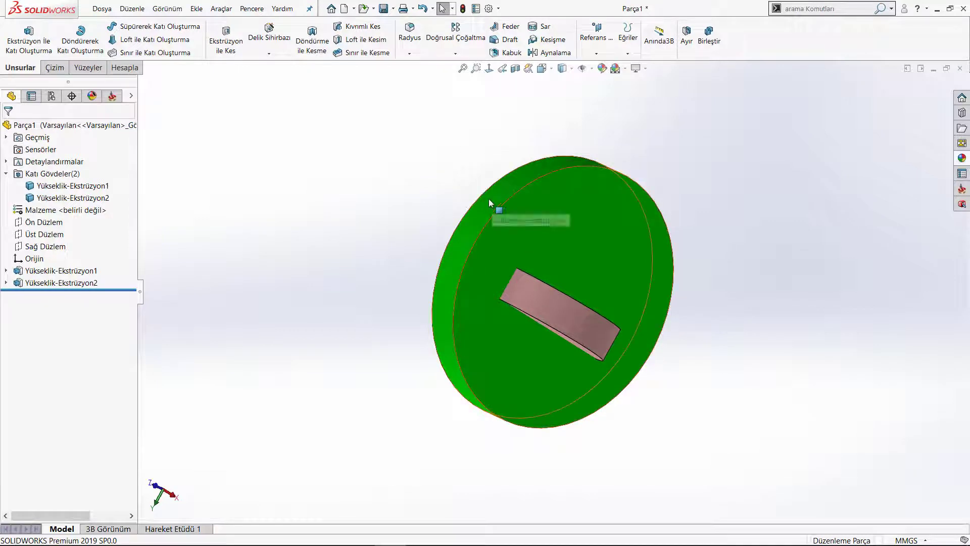
mouse_move(488, 198)
middle_mouse_down()
mouse_move(450, 163)
mouse_move(573, 281)
mouse_move(526, 205)
mouse_move(568, 255)
middle_mouse_up()
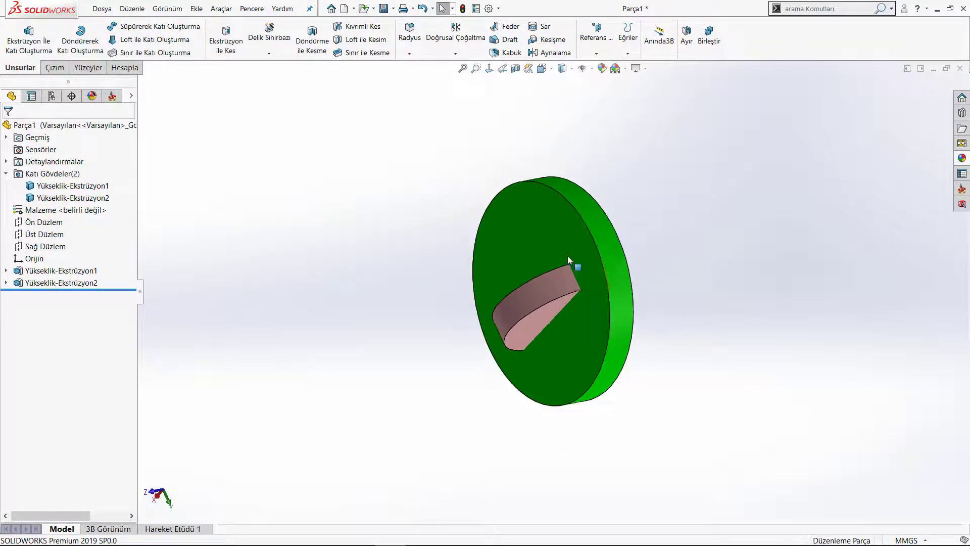
scroll(568, 255, "down", 2)
mouse_move(471, 238)
middle_mouse_down()
mouse_move(515, 205)
mouse_move(576, 238)
mouse_move(625, 244)
mouse_move(529, 202)
mouse_move(508, 255)
middle_mouse_up()
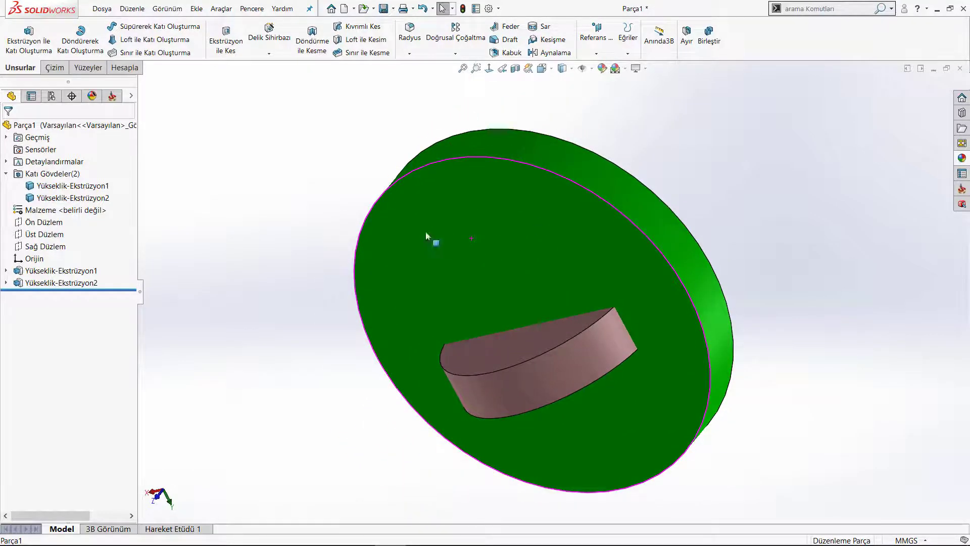
- Create a new part and start a sketch on the Front Plane
left_click(344, 9)
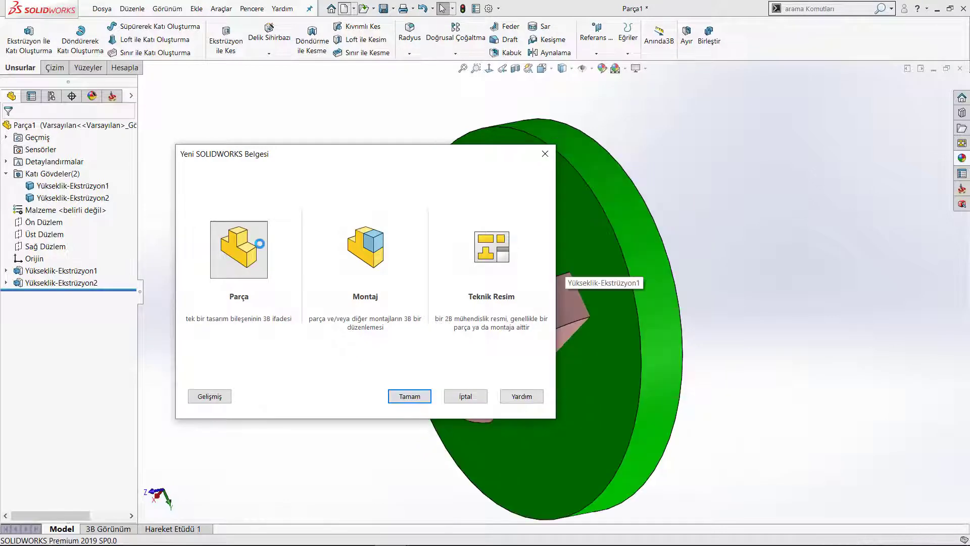
key("Return")
left_click(44, 185)
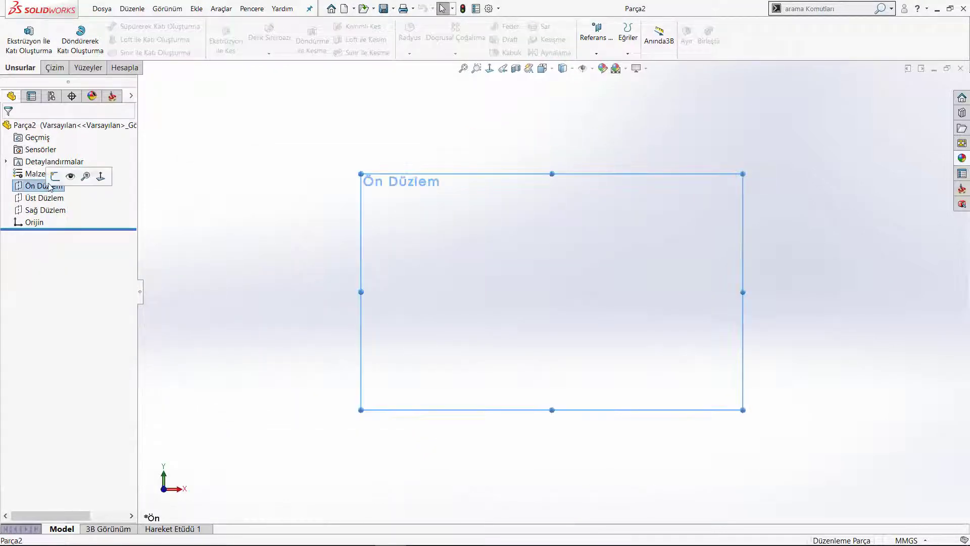
left_click(76, 172)
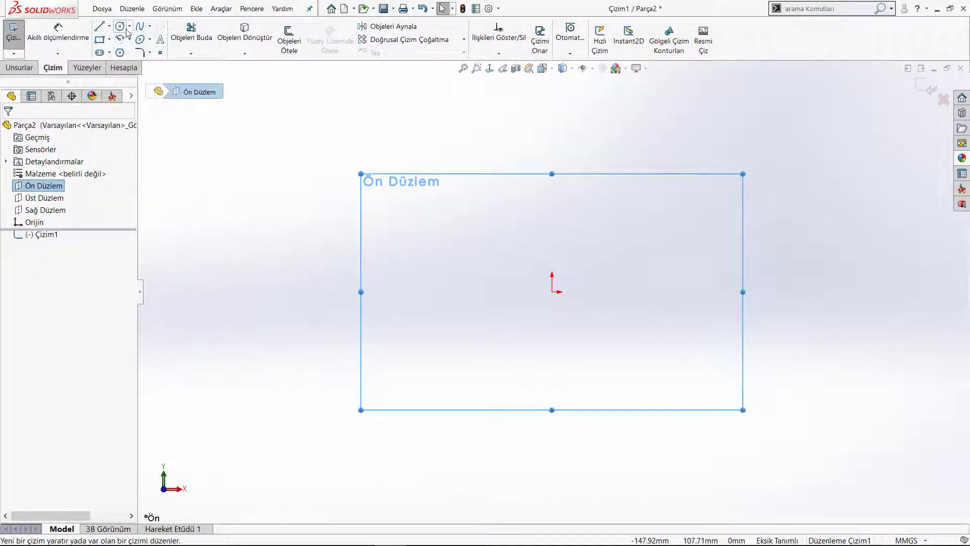
- Draw a closed seven-line notched outline that starts and ends at the origin
left_click(100, 26)
left_click(552, 291)
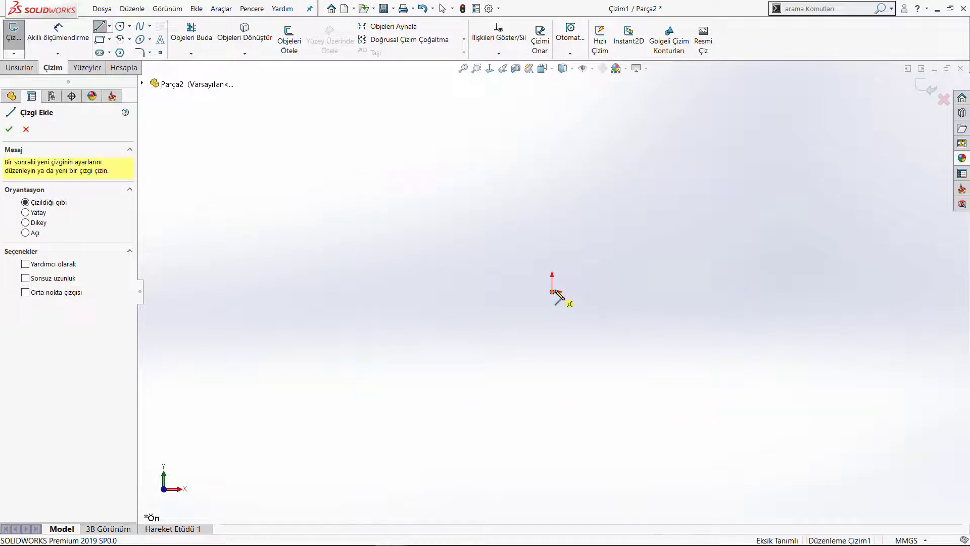
left_click(552, 171)
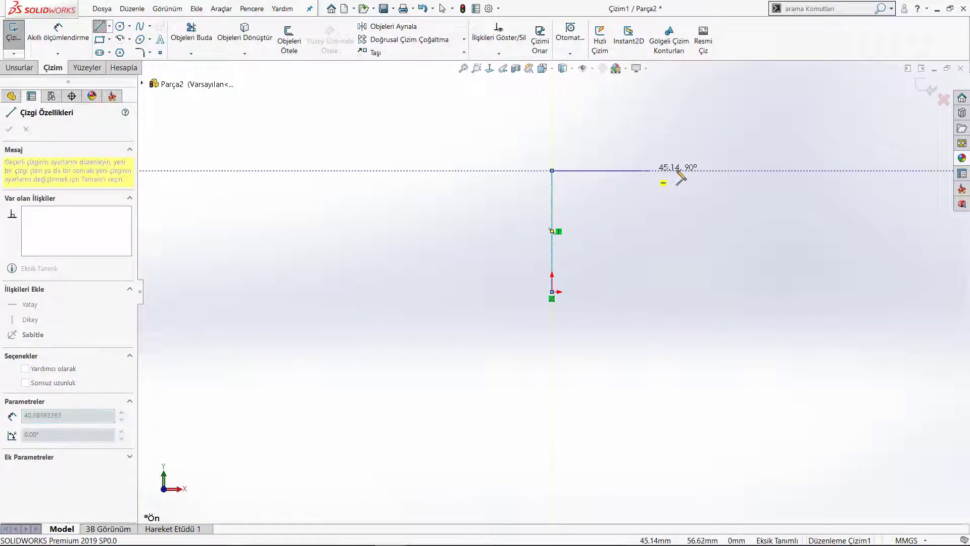
left_click(705, 171)
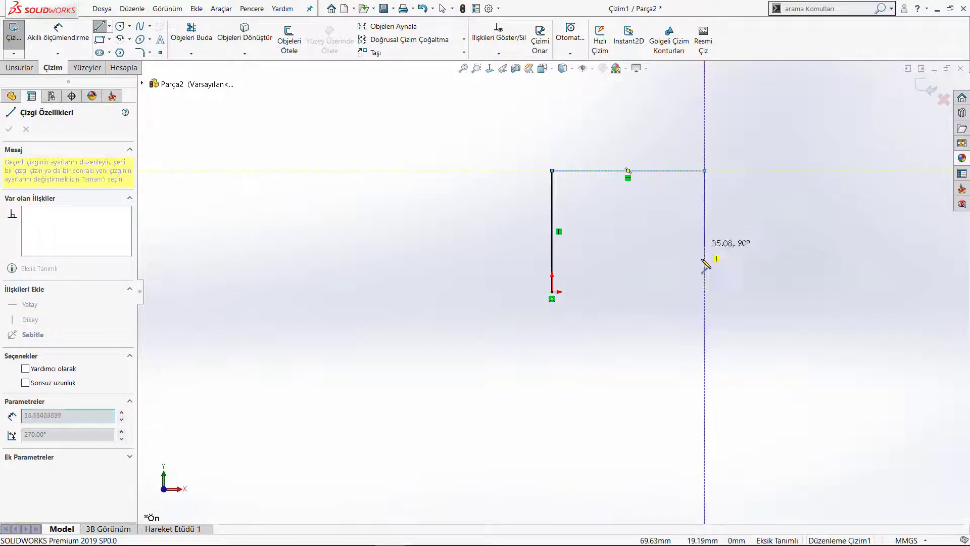
left_click(702, 265)
left_click(643, 265)
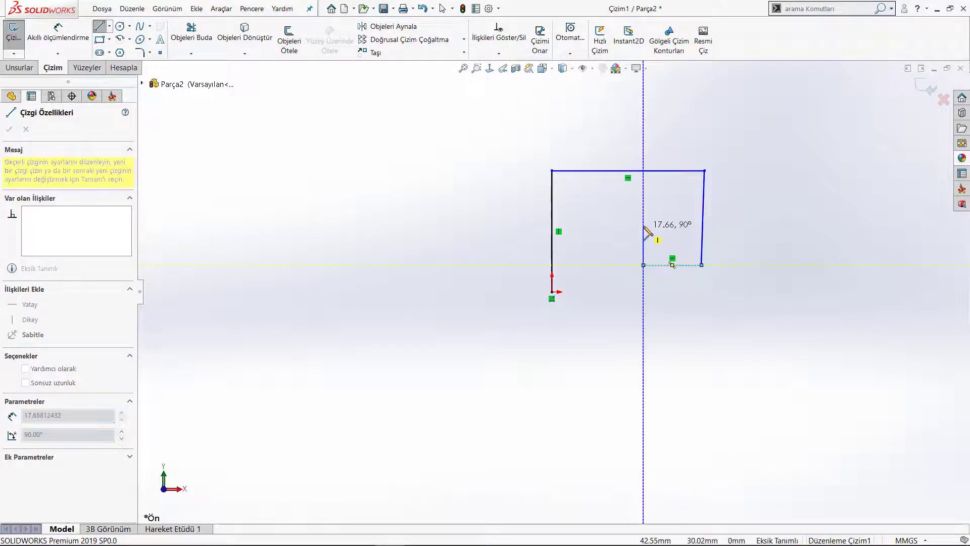
left_click(643, 223)
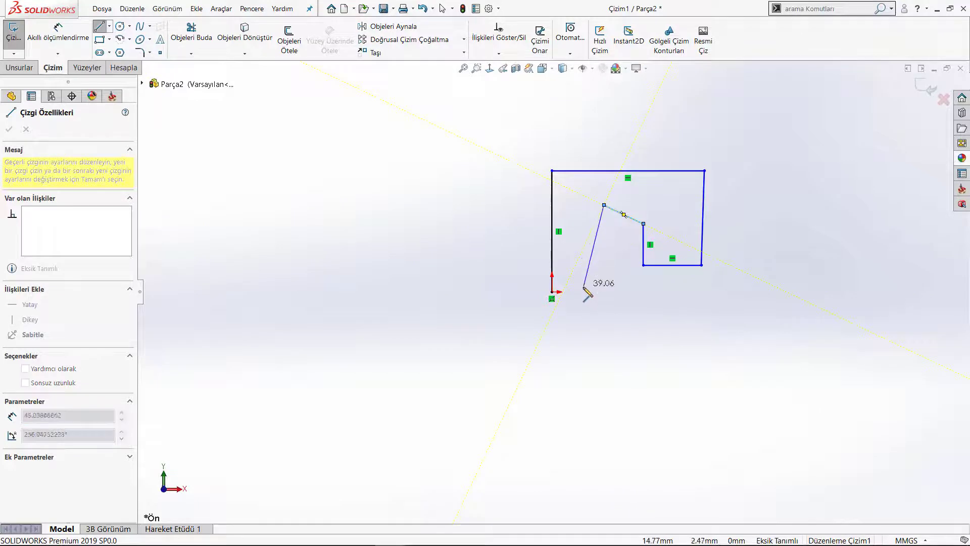
left_click(552, 291)
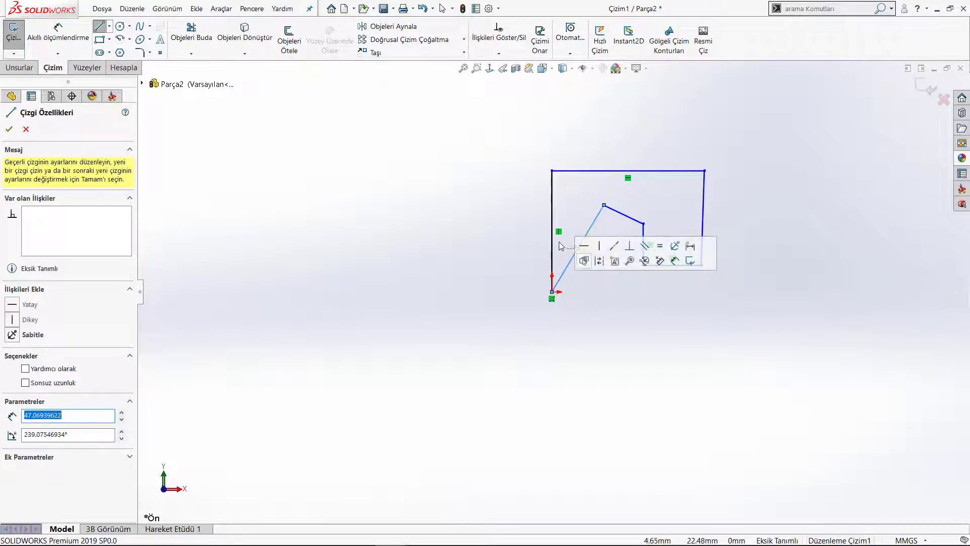
right_click(423, 192)
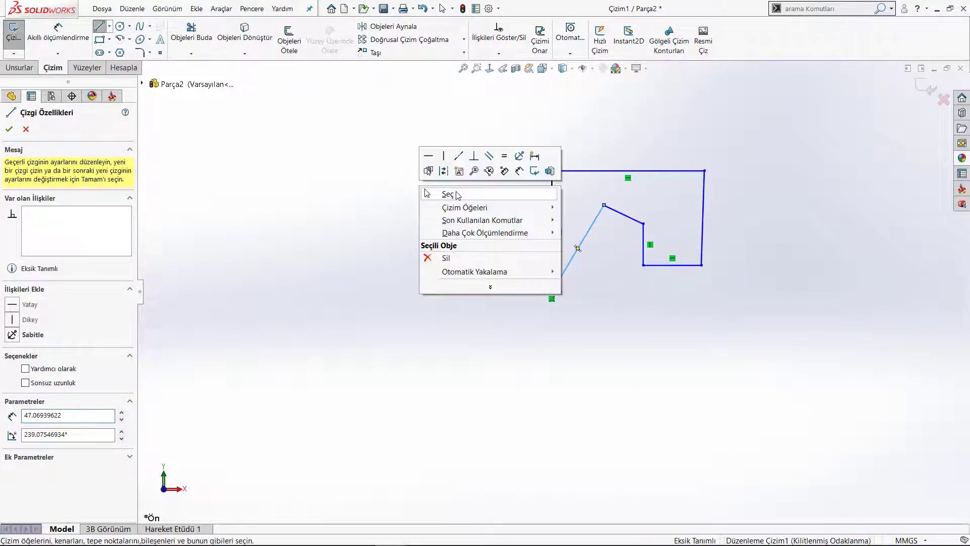
left_click(455, 195)
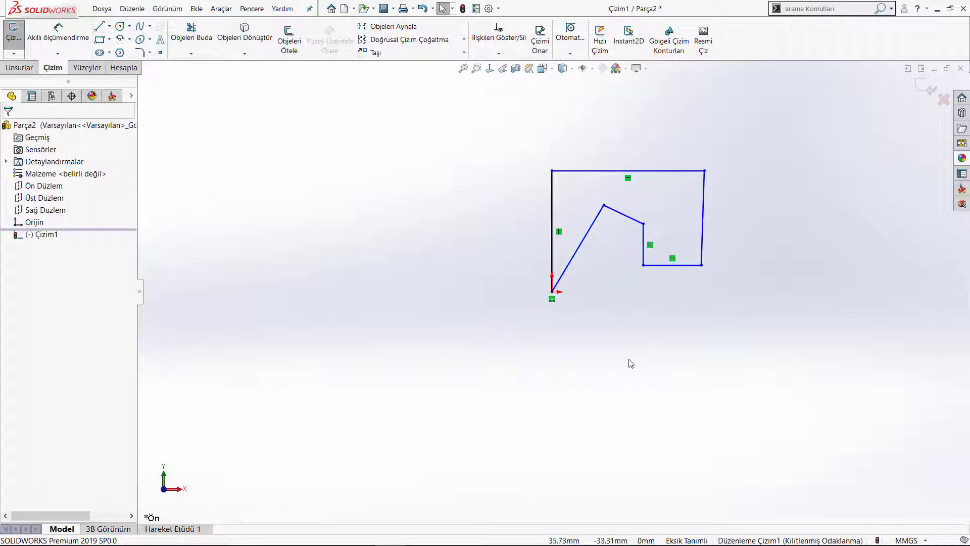
- Orbit the outline sketch to inspect it in 3-D, then fit it
mouse_move(629, 362)
middle_mouse_down()
mouse_move(477, 286)
mouse_move(510, 353)
mouse_move(593, 319)
mouse_move(650, 232)
mouse_move(660, 297)
mouse_move(550, 216)
mouse_move(493, 264)
mouse_move(477, 302)
mouse_move(409, 290)
mouse_move(335, 208)
mouse_move(409, 199)
mouse_move(508, 223)
mouse_move(535, 268)
middle_mouse_up()
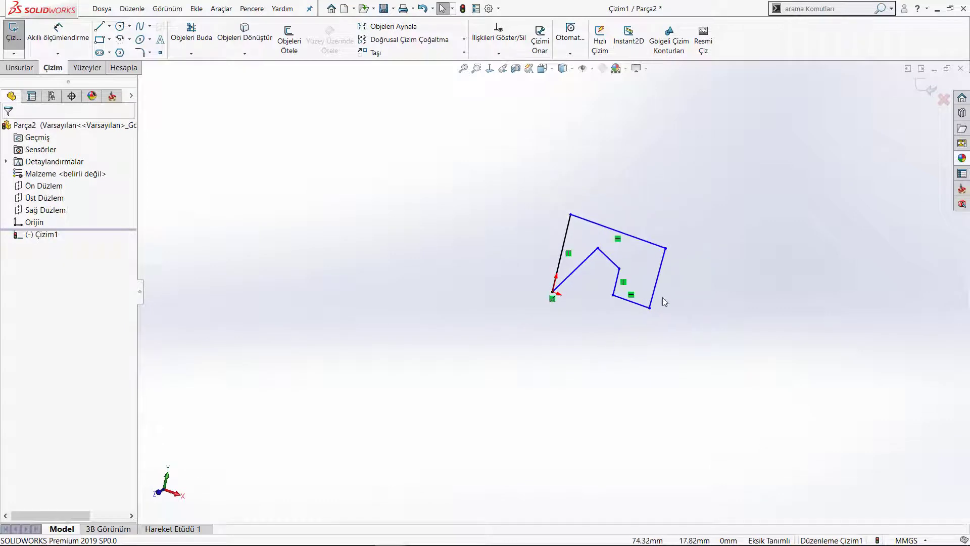
key("ctrl+Left")
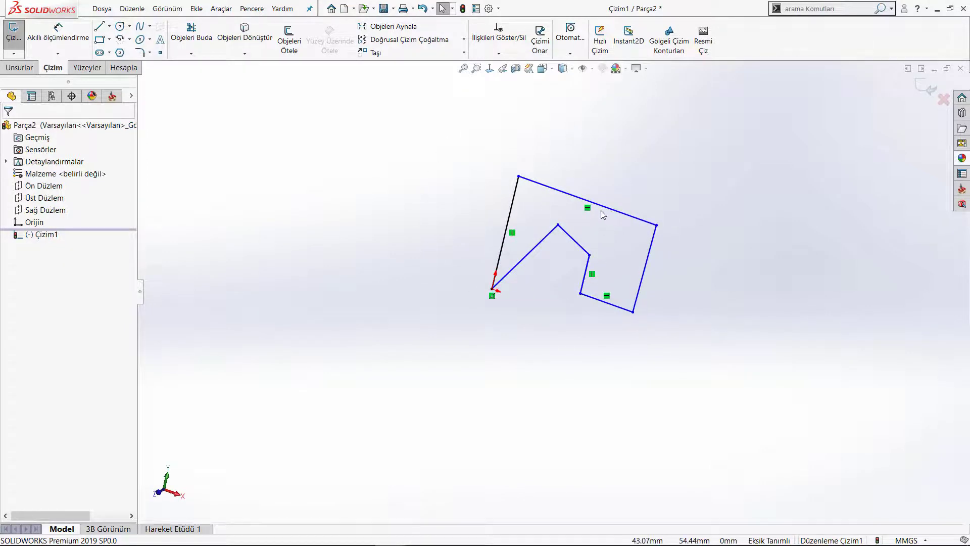
mouse_move(687, 308)
middle_mouse_down()
mouse_move(630, 269)
mouse_move(569, 249)
mouse_move(522, 270)
mouse_move(495, 303)
mouse_move(507, 274)
mouse_move(613, 262)
mouse_move(696, 272)
mouse_move(563, 273)
mouse_move(694, 259)
middle_mouse_up()
key("f")
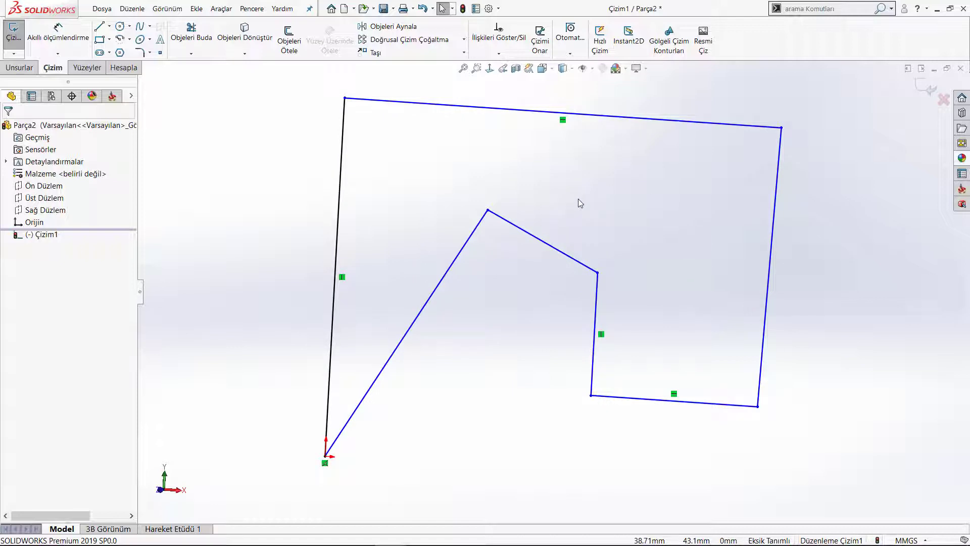
- Turn the view Normal To the sketch plane and fit the outline
key("space")
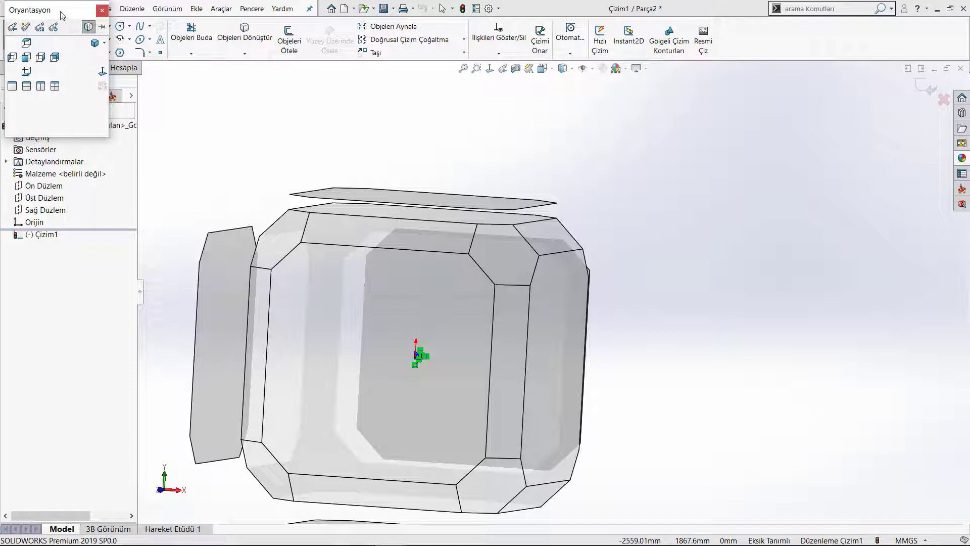
left_click_drag(61, 14, 138, 52)
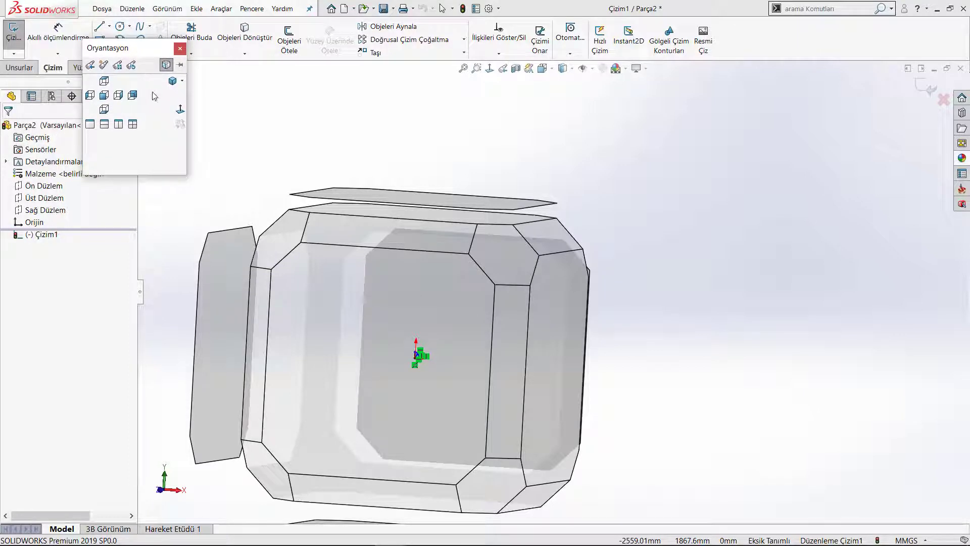
left_click(184, 108)
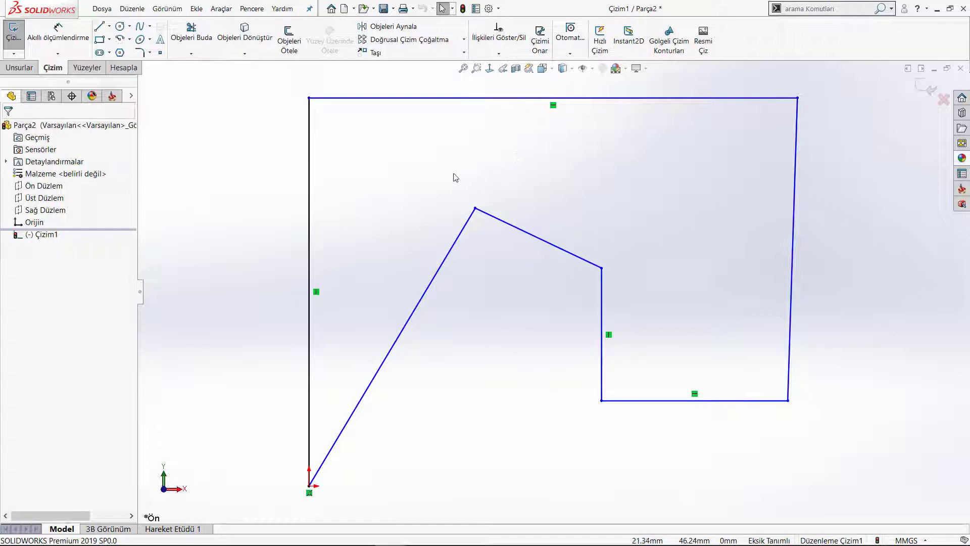
key("f")
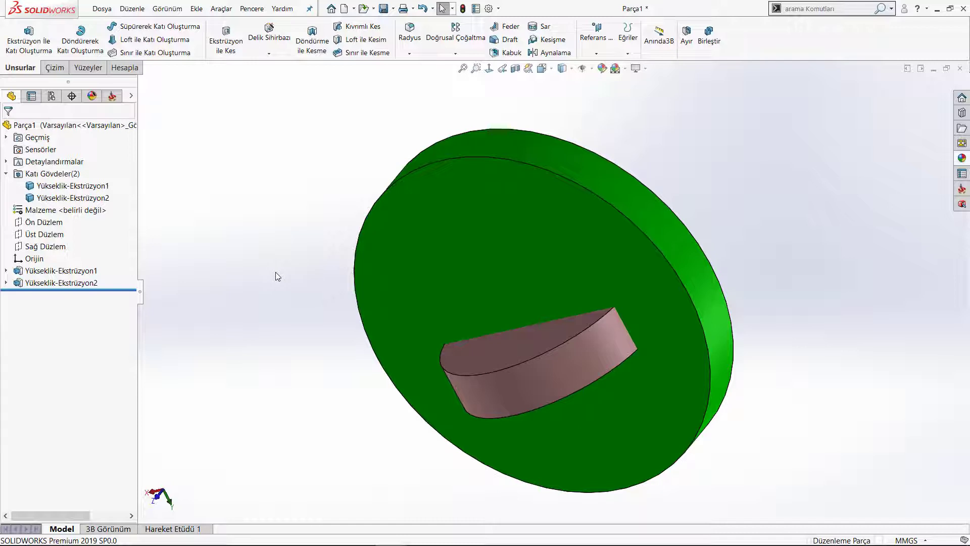
- Use mouse gestures to view the disc from right, top, left and bottom, ending on top
right_click_drag(269, 272, 323, 269)
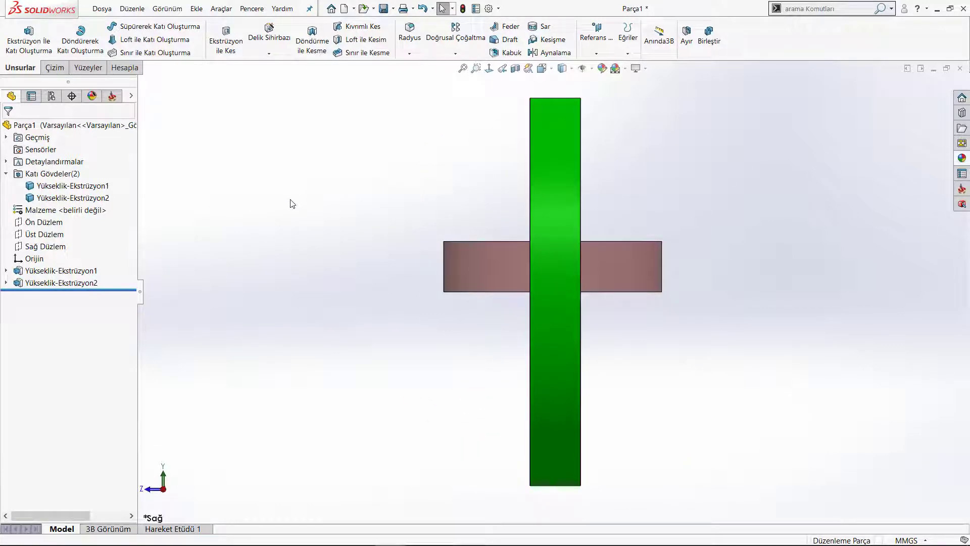
right_click_drag(291, 204, 305, 148)
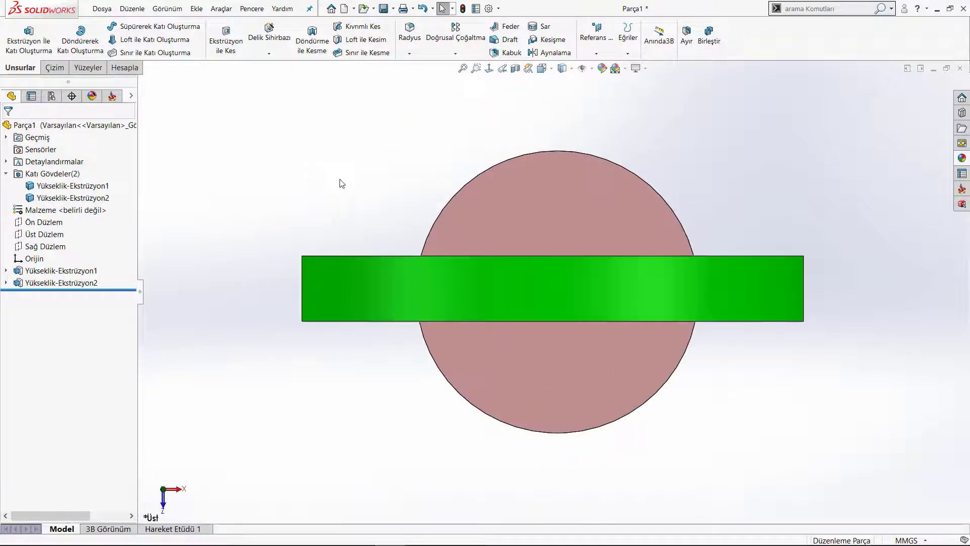
right_click_drag(340, 179, 298, 177)
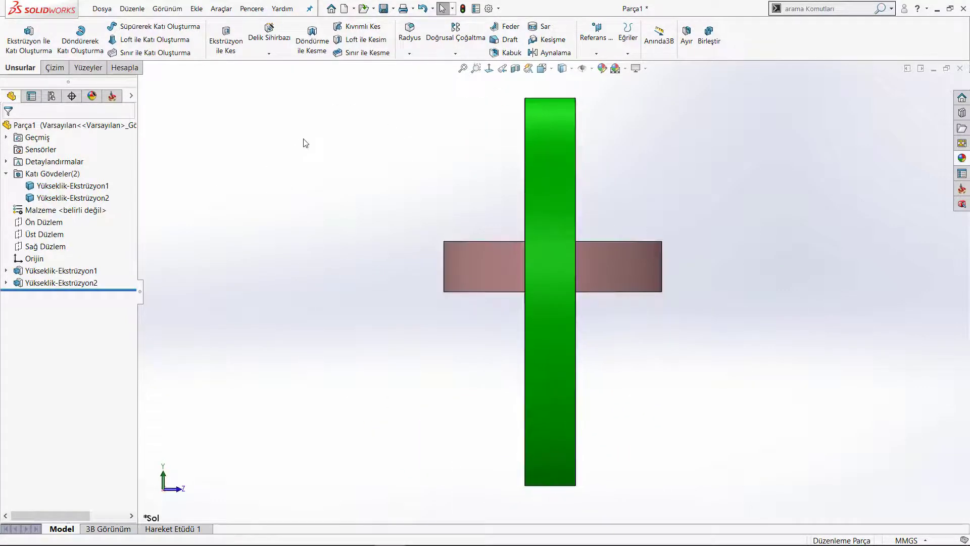
right_click_drag(301, 134, 303, 210)
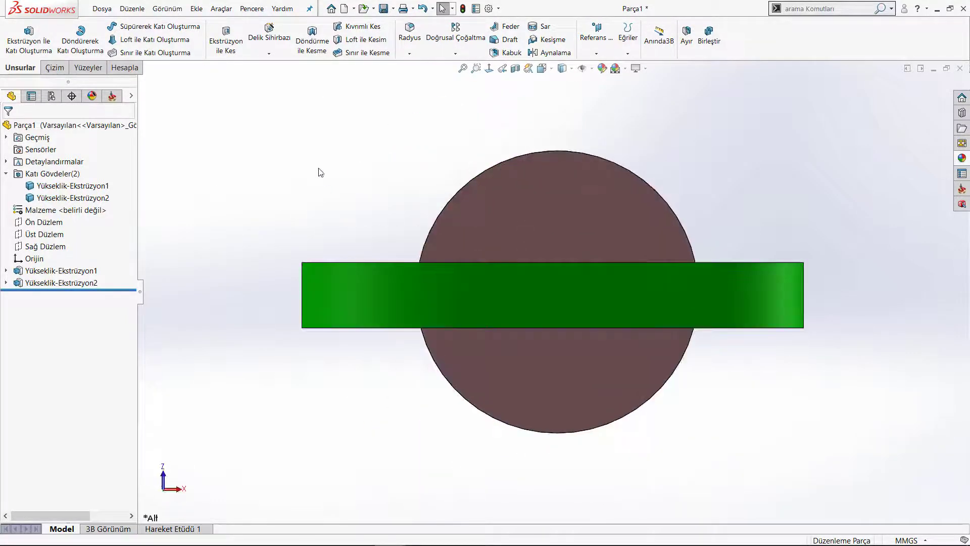
right_click_drag(318, 172, 364, 160)
mouse_move(318, 212)
right_mouse_down()
mouse_move(346, 191)
mouse_move(391, 188)
mouse_move(377, 151)
right_mouse_up()
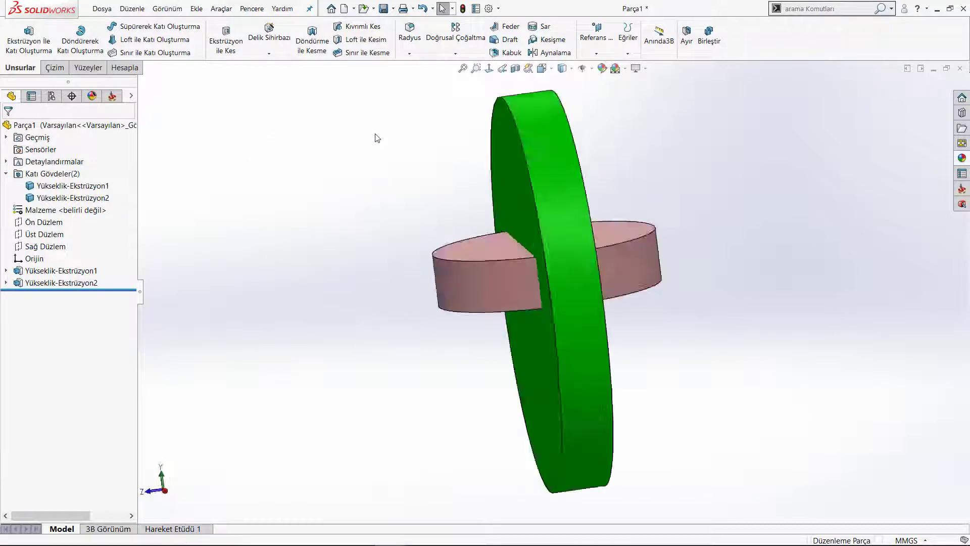
mouse_move(487, 145)
right_mouse_down()
mouse_move(435, 153)
mouse_move(420, 212)
right_mouse_up()
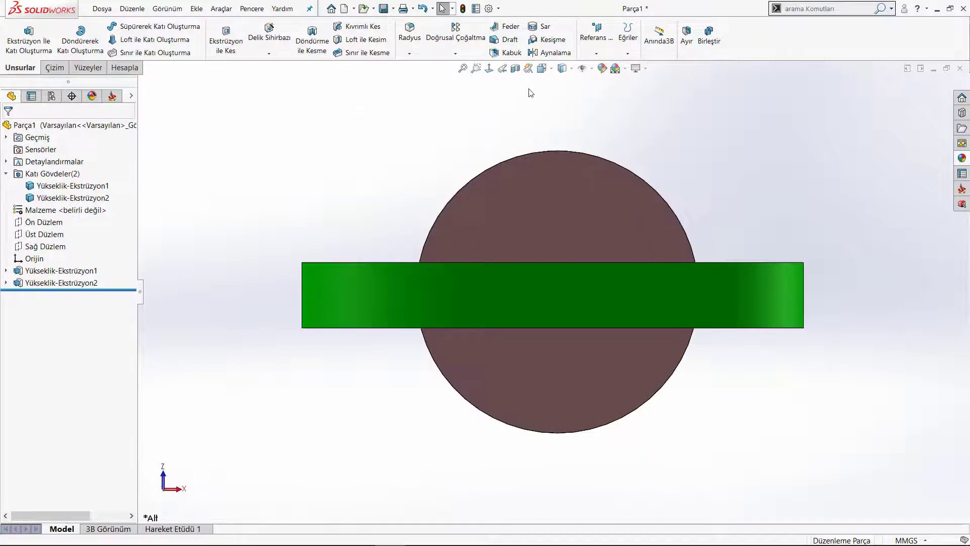
mouse_move(405, 137)
right_mouse_down()
mouse_move(405, 156)
mouse_move(423, 170)
right_mouse_up()
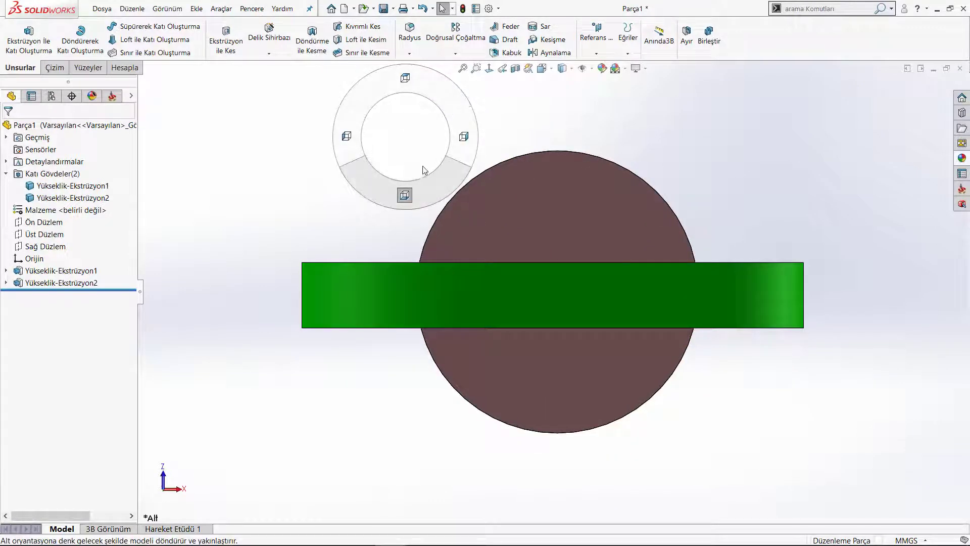
mouse_move(424, 170)
right_mouse_down()
mouse_move(389, 140)
mouse_move(389, 118)
mouse_move(373, 123)
right_mouse_up()
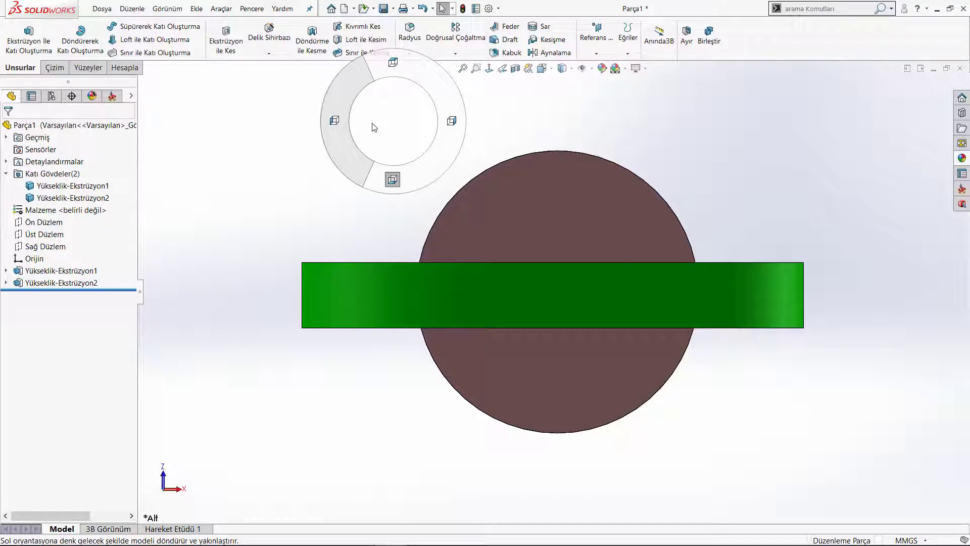
mouse_move(374, 126)
right_mouse_down()
mouse_move(375, 93)
mouse_move(425, 92)
right_mouse_up()
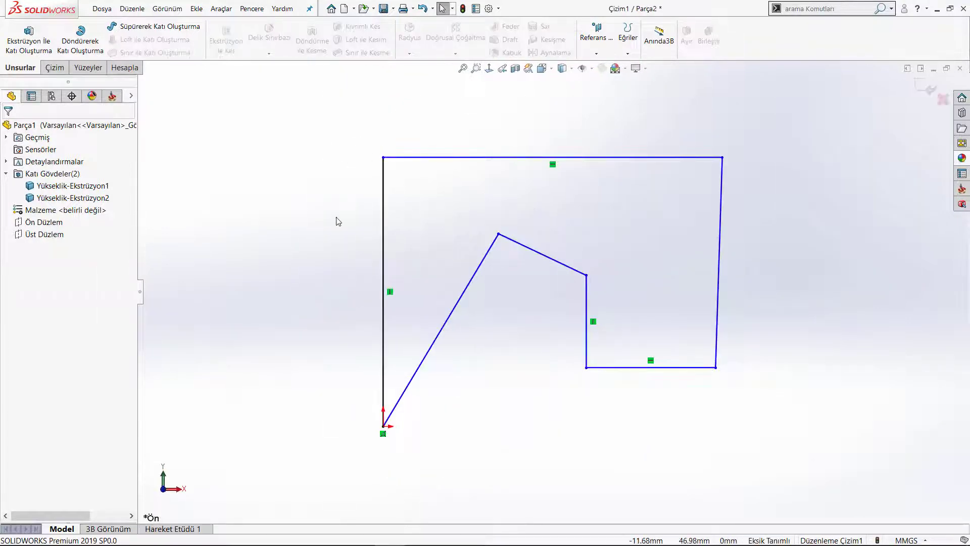
- Draw a circle of radius about 11.6 mm left of the outline
right_click_drag(321, 222, 353, 226)
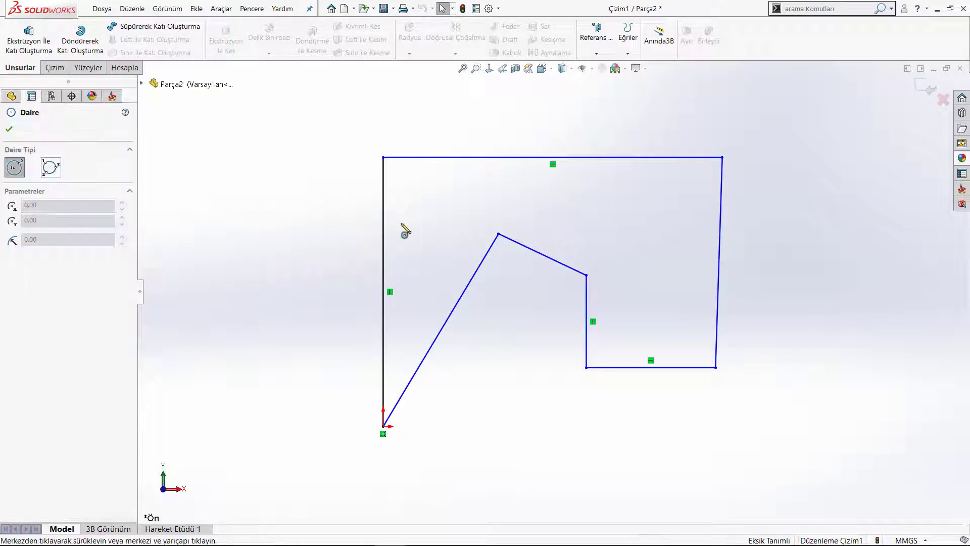
left_click(256, 225)
left_click(310, 255)
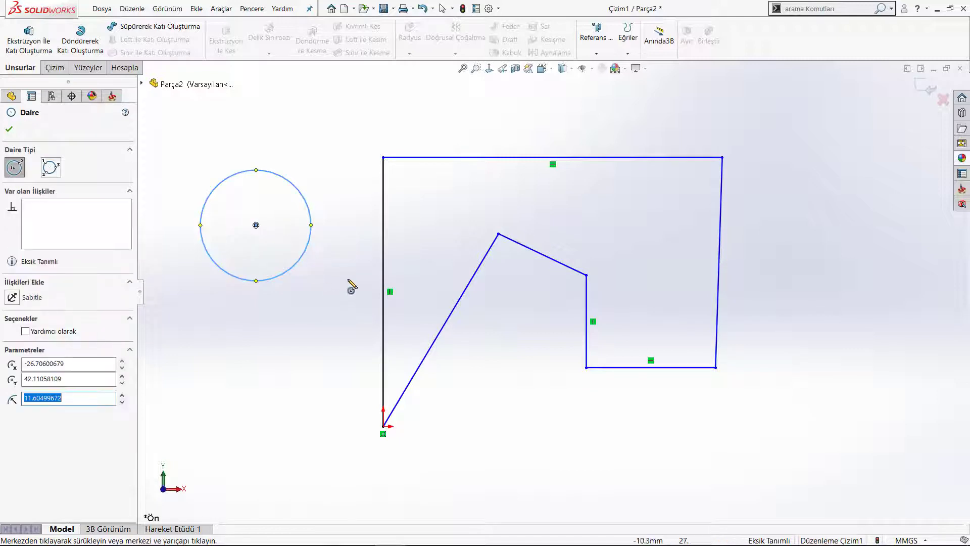
- Bring up the sketching tools and switch to the Rectangle tool
left_click(55, 68)
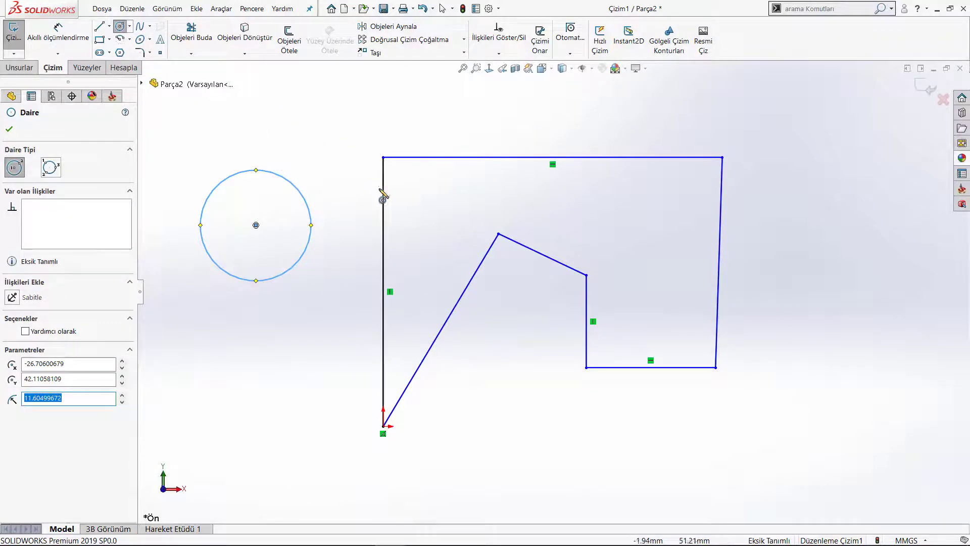
scroll(390, 210, "down", 2)
scroll(427, 227, "up", 3)
scroll(448, 247, "up", 4)
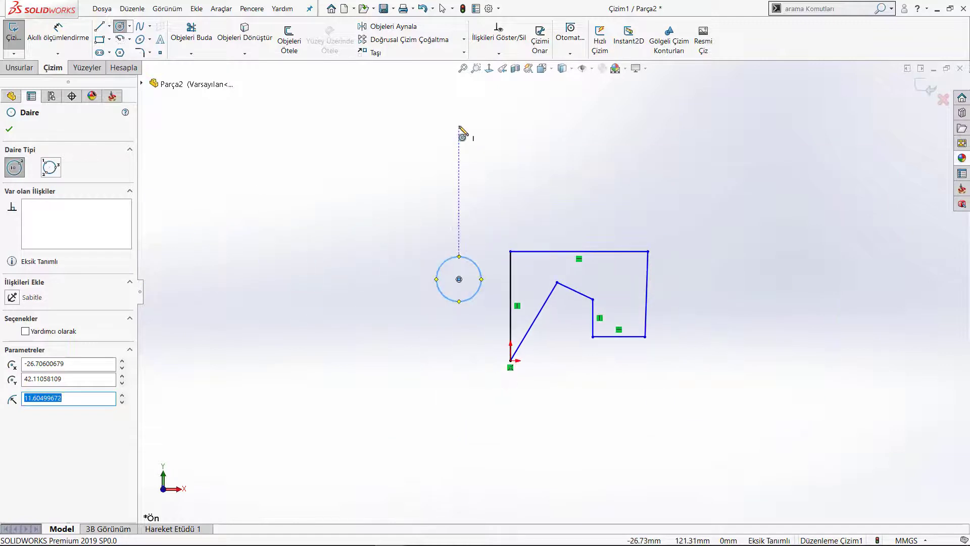
mouse_move(459, 129)
right_mouse_down()
mouse_move(459, 150)
mouse_move(485, 133)
mouse_move(458, 177)
right_mouse_up()
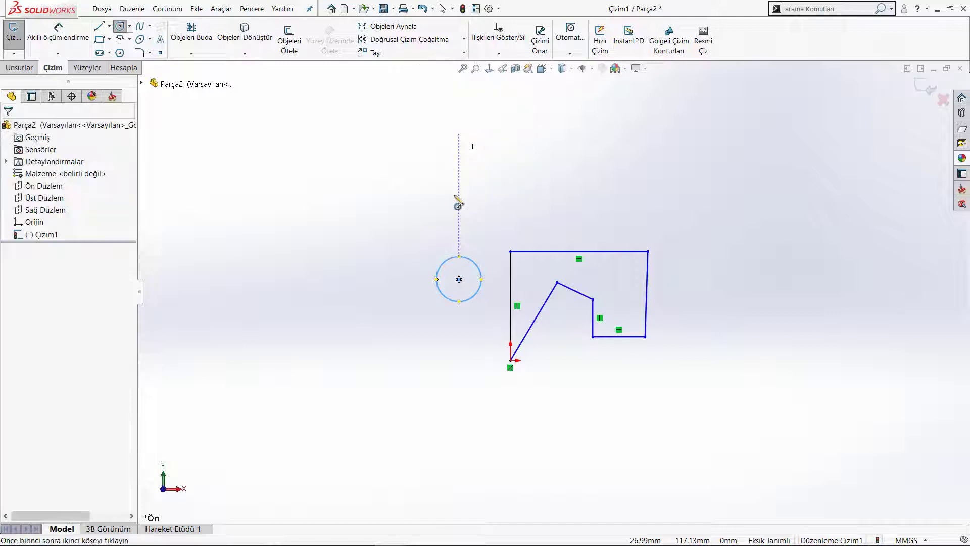
- Draw a small rectangle above the circle and a horizontal line to its right
left_click(387, 123)
left_click(415, 158)
right_click_drag(599, 147, 541, 150)
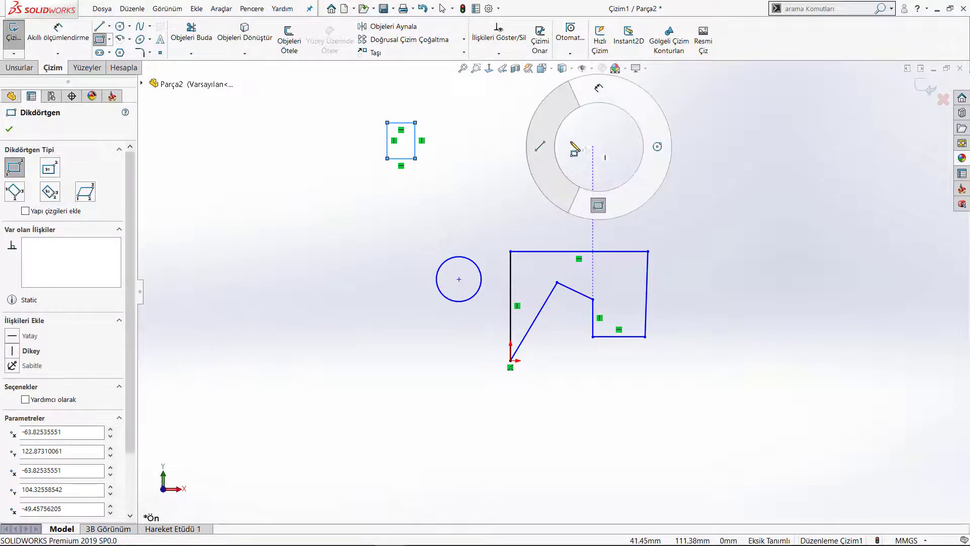
left_click(520, 152)
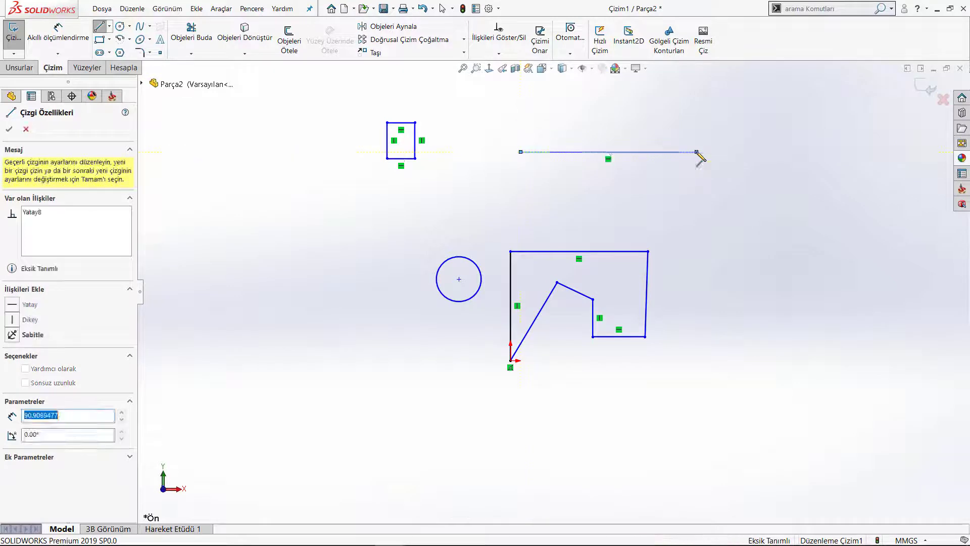
left_click(696, 152)
- Dimension the horizontal line at 90.91 mm with Smart Dimension, then exit the tool
right_click_drag(762, 154, 762, 98)
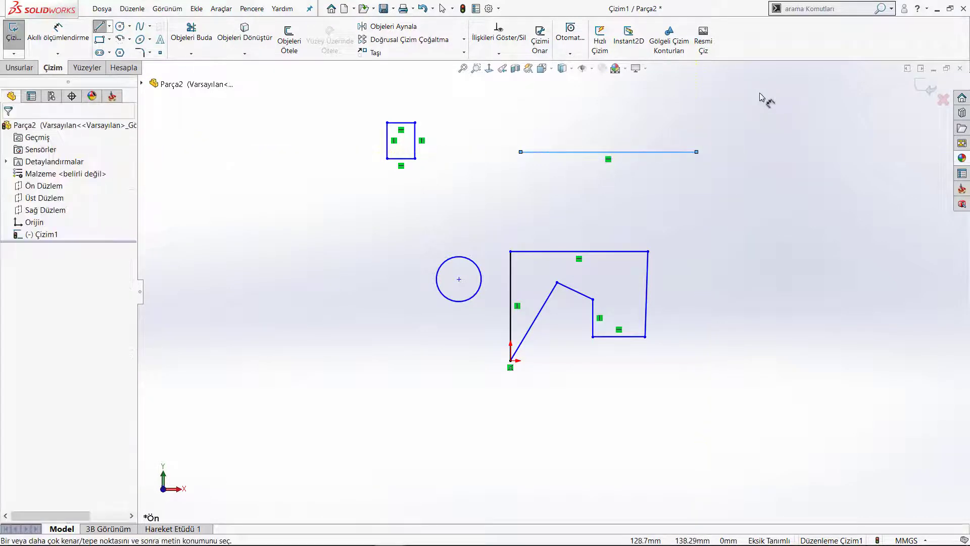
left_click(638, 152)
left_click(641, 127)
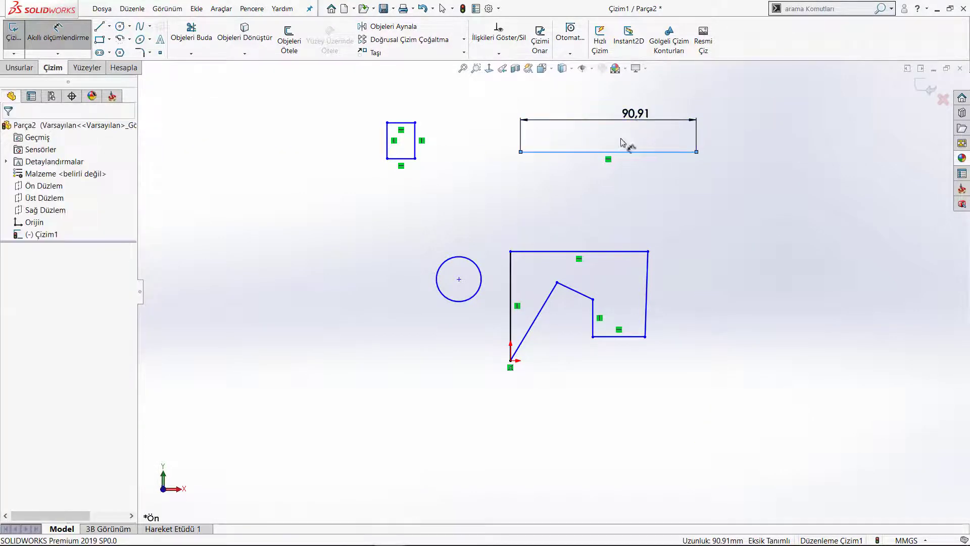
key("Return")
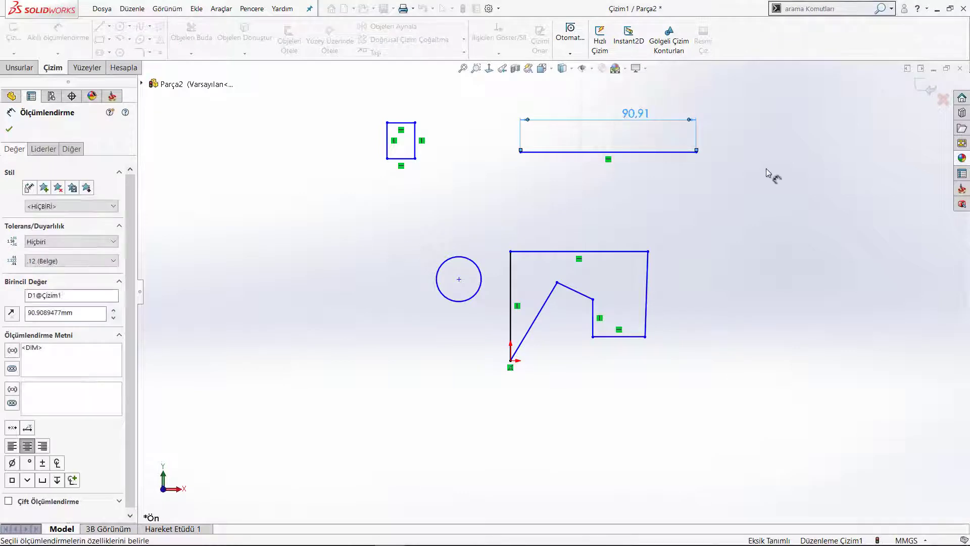
left_click(765, 168)
scroll(748, 174, "down", 2)
scroll(567, 227, "down", 3)
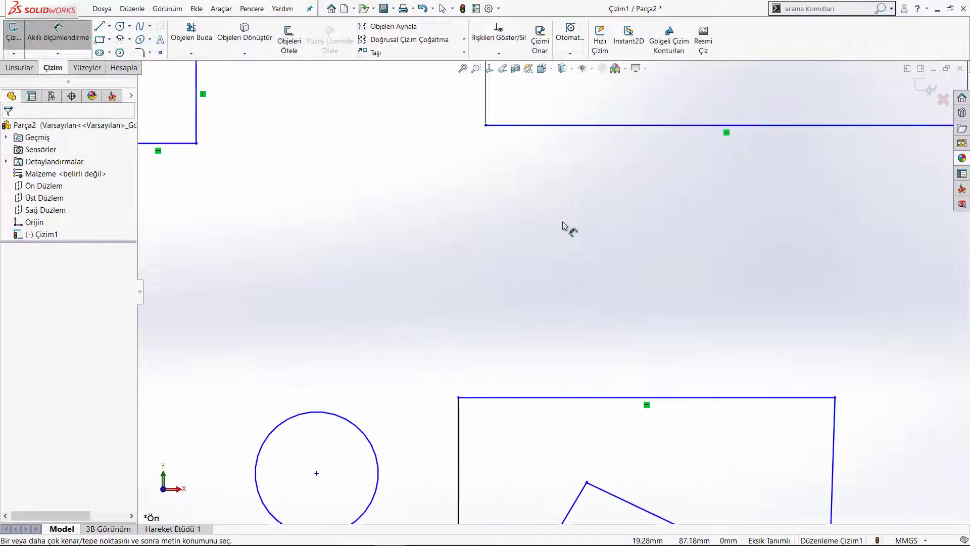
scroll(511, 220, "up", 3)
scroll(511, 220, "up", 2)
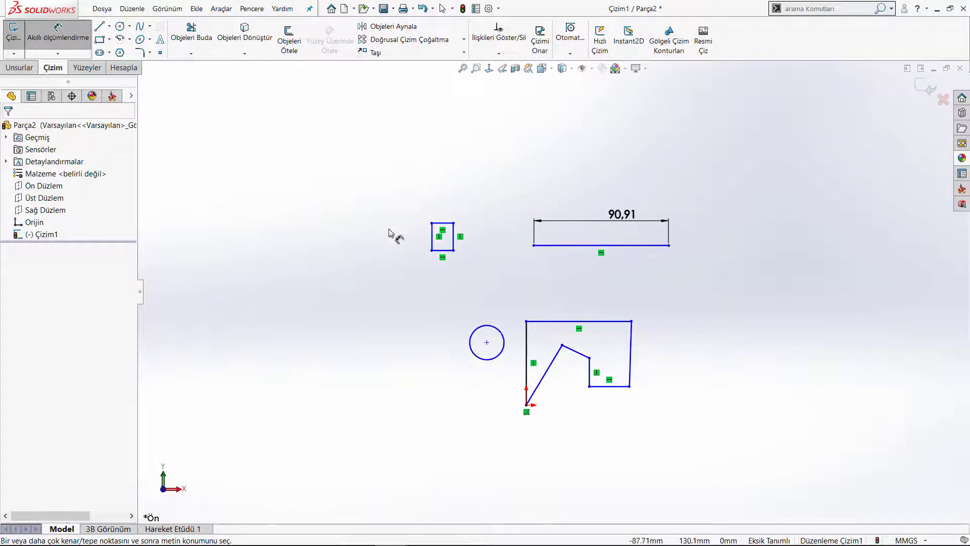
right_click(423, 176)
left_click(442, 187)
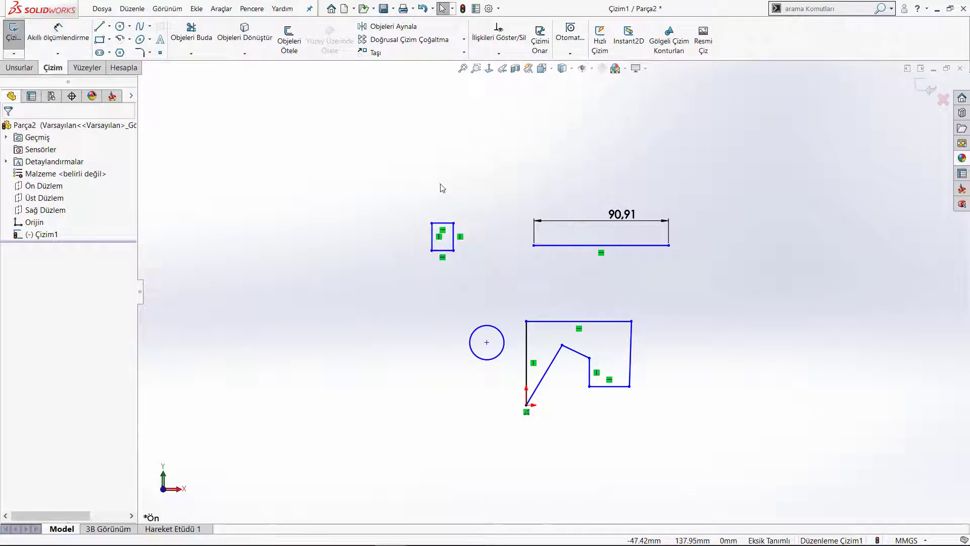
scroll(385, 258, "up", 3)
scroll(380, 266, "down", 4)
scroll(556, 298, "up", 3)
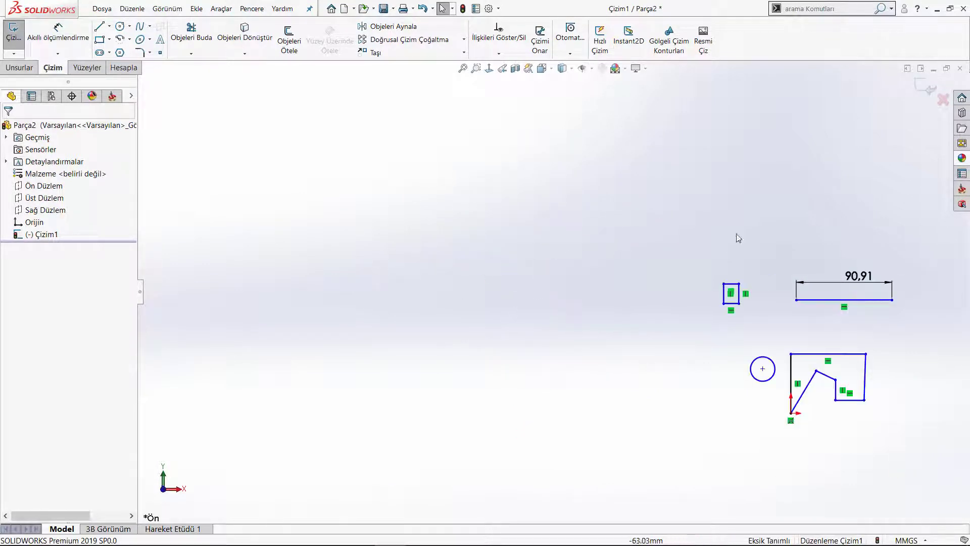
scroll(543, 309, "down", 2)
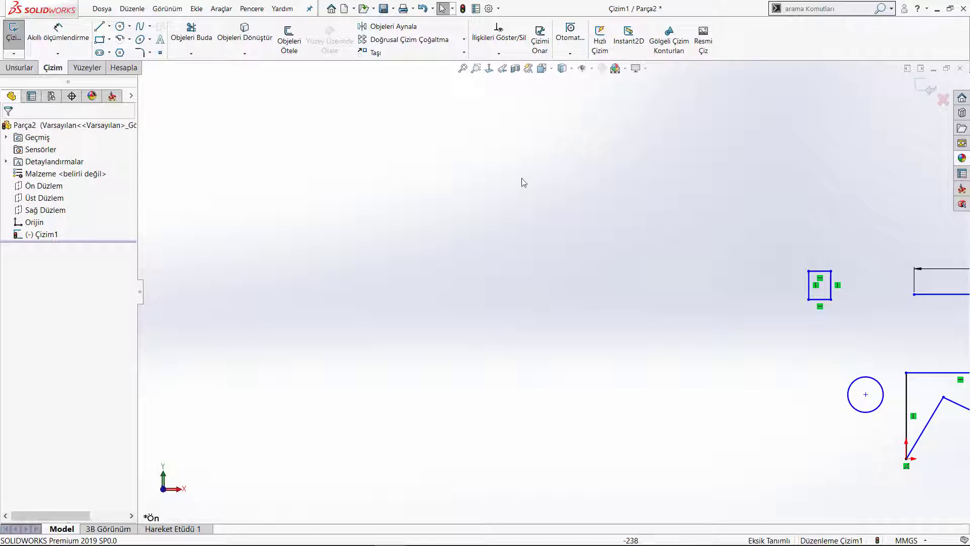
- Fit the sketch, rotate it with the arrow keys, then set an isometric view
left_click(463, 69)
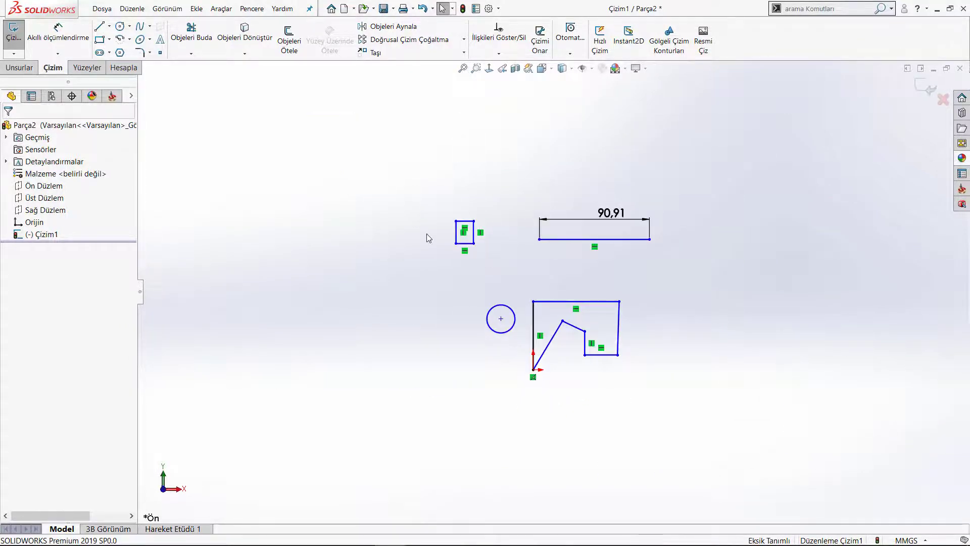
key("f")
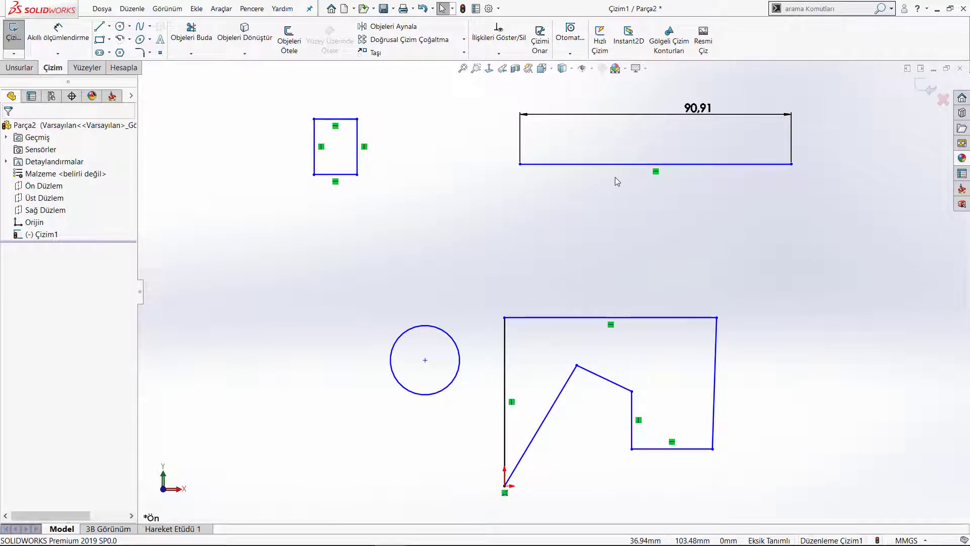
key("Right")
key("Right")
key("Right")
key("Right")
key("Right")
key("Right")
key("Right")
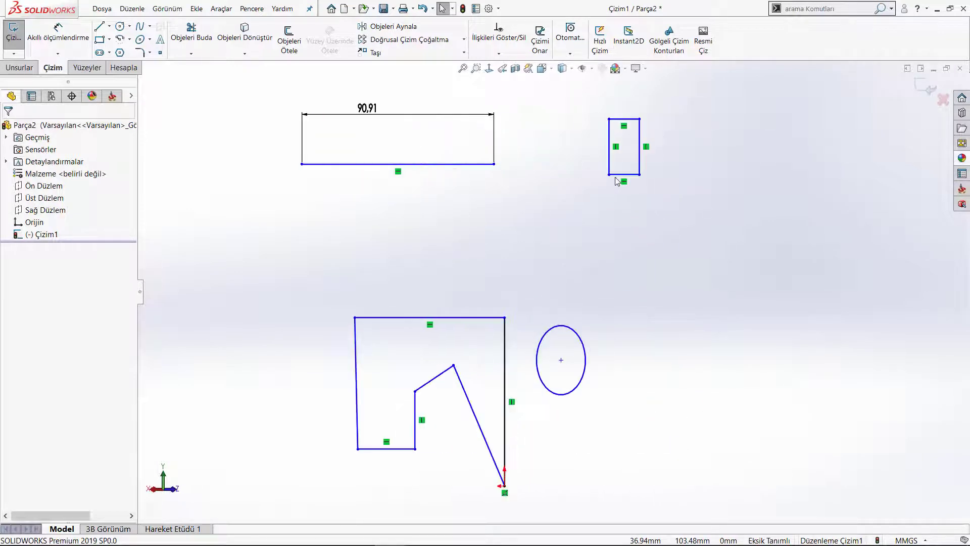
key("Right")
key("Right")
key("Right")
key("Right")
key("Right")
key("Right")
key("Right")
key("Down")
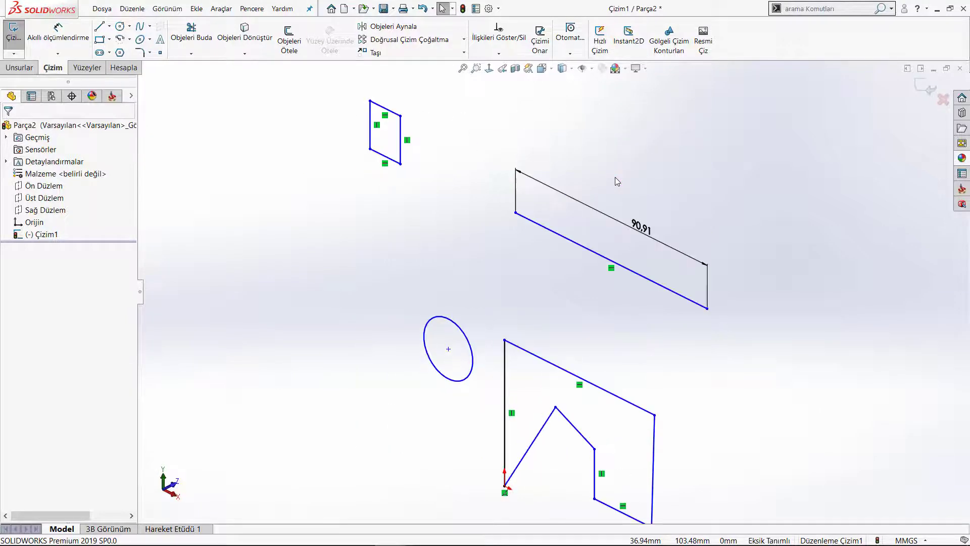
key("Up")
key("Down")
key("ctrl+8")
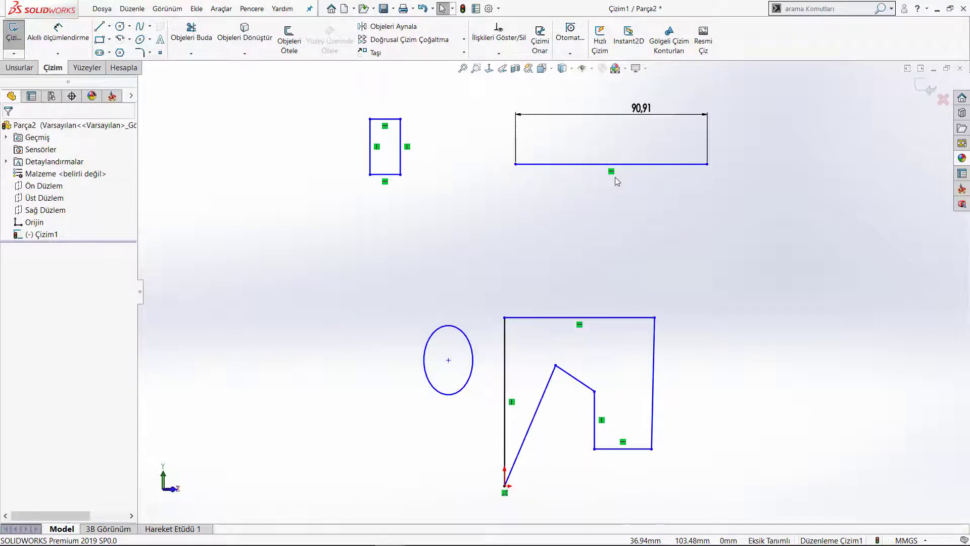
key("space")
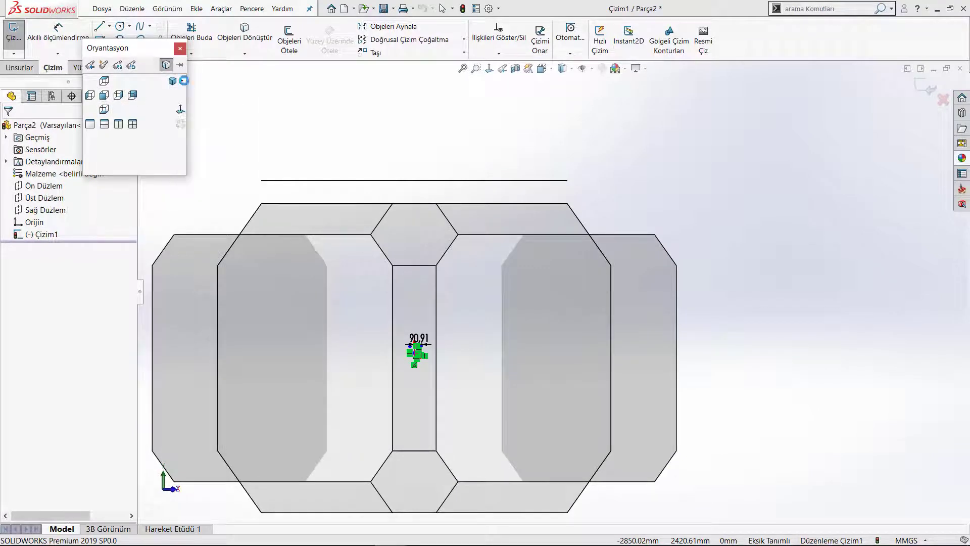
left_click(172, 81)
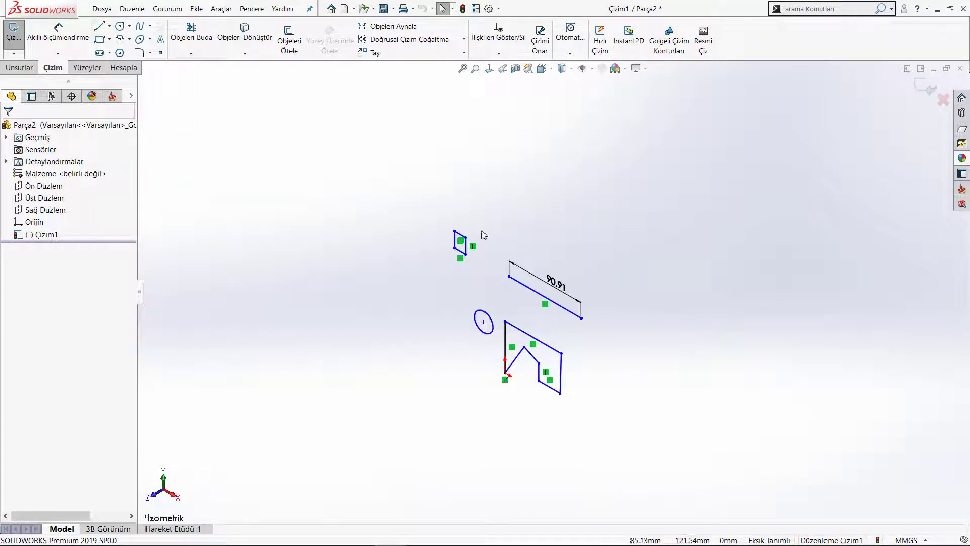
- Close Parça2 without saving and orbit the green disc to a tilted view
left_click(959, 69)
left_click(484, 293)
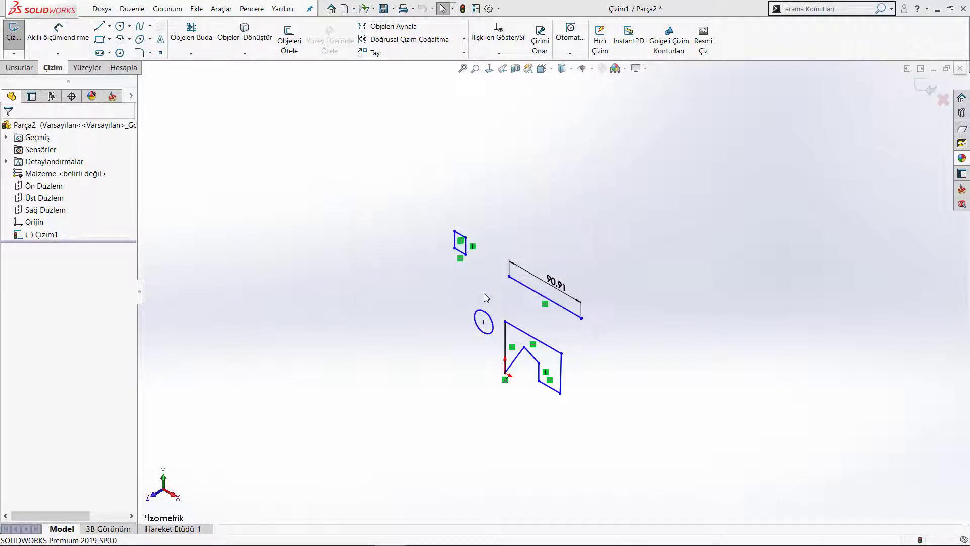
mouse_move(465, 169)
middle_mouse_down()
mouse_move(493, 242)
mouse_move(335, 158)
middle_mouse_up()
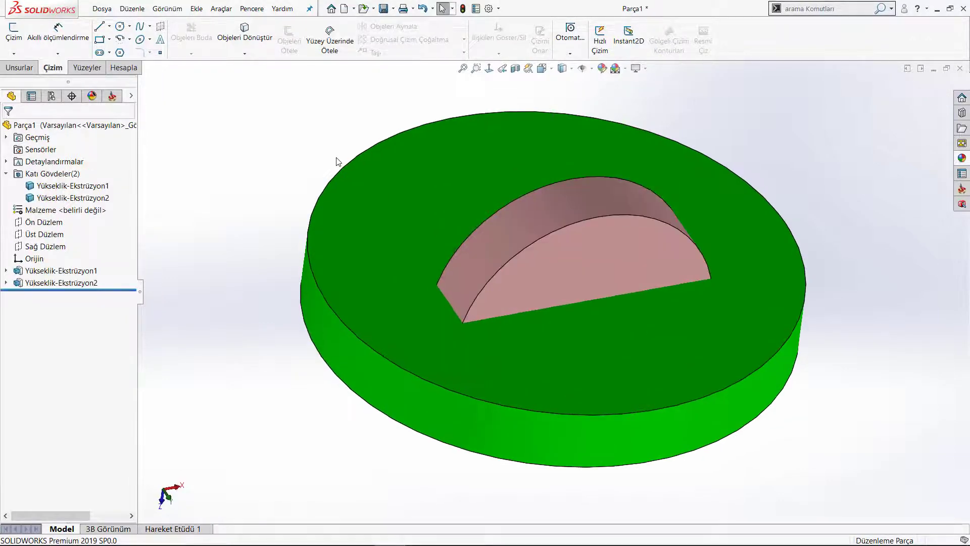
- Set the disc to Isometric and show front, left, top and trimetric viewports
left_click(553, 70)
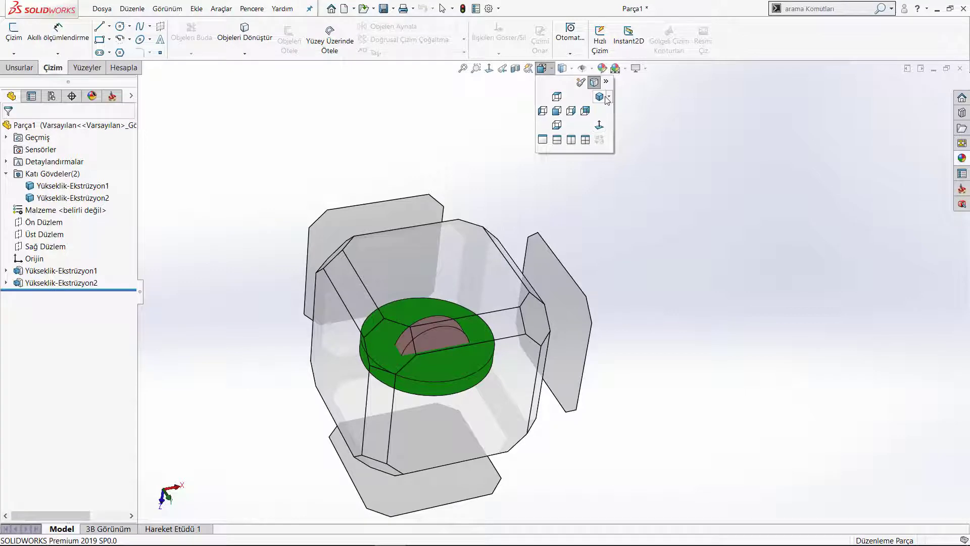
left_click(608, 97)
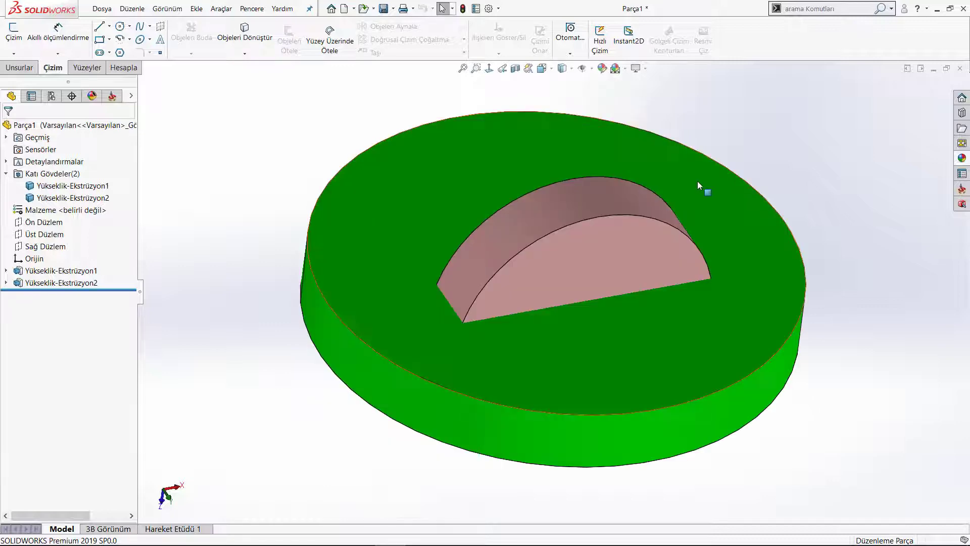
key("space")
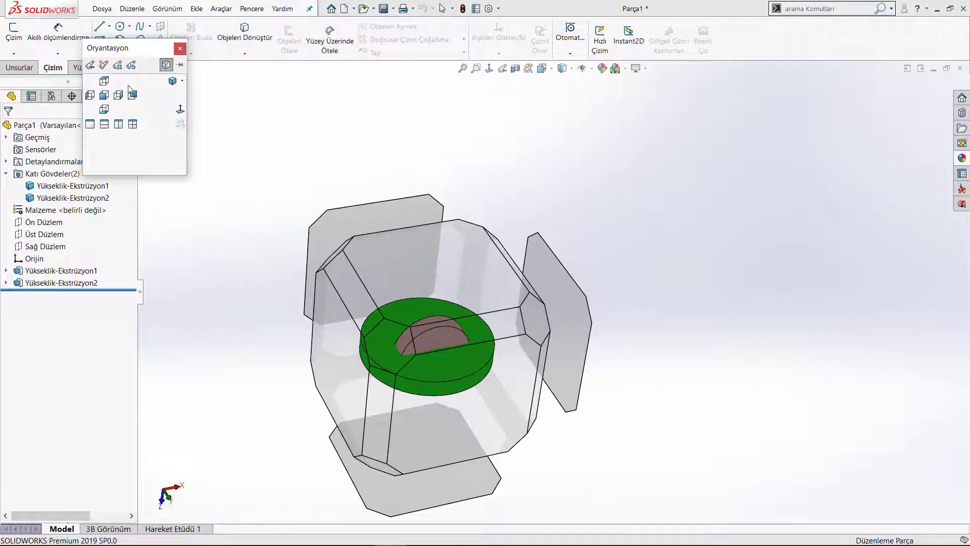
left_click(180, 84)
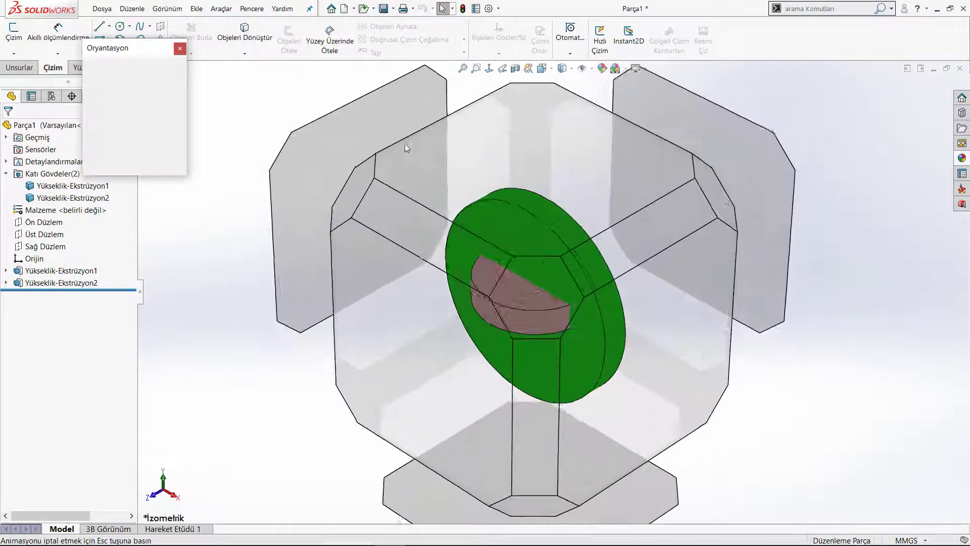
left_click(182, 81)
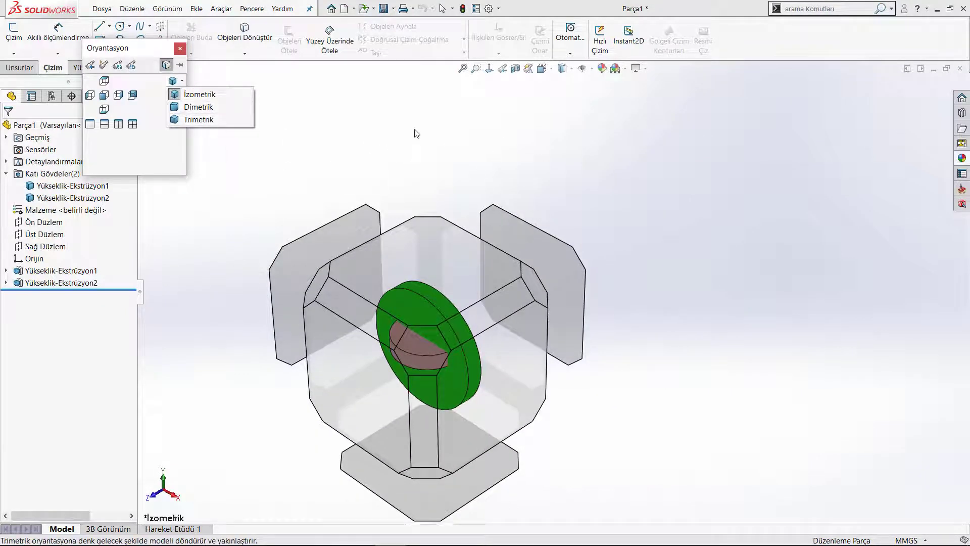
left_click(131, 124)
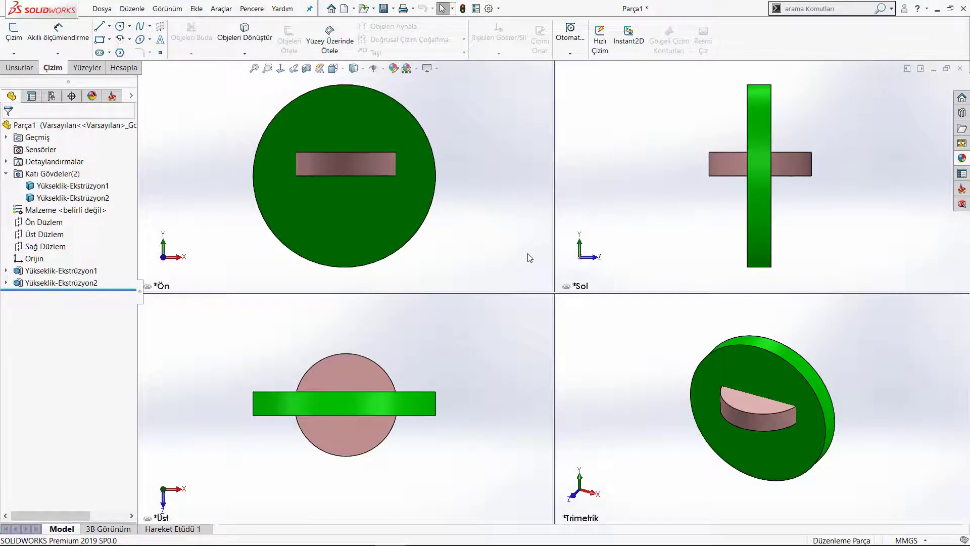
- Return to a single Left viewport, orbit the disc to a tilted view and fit it
right_click(591, 126)
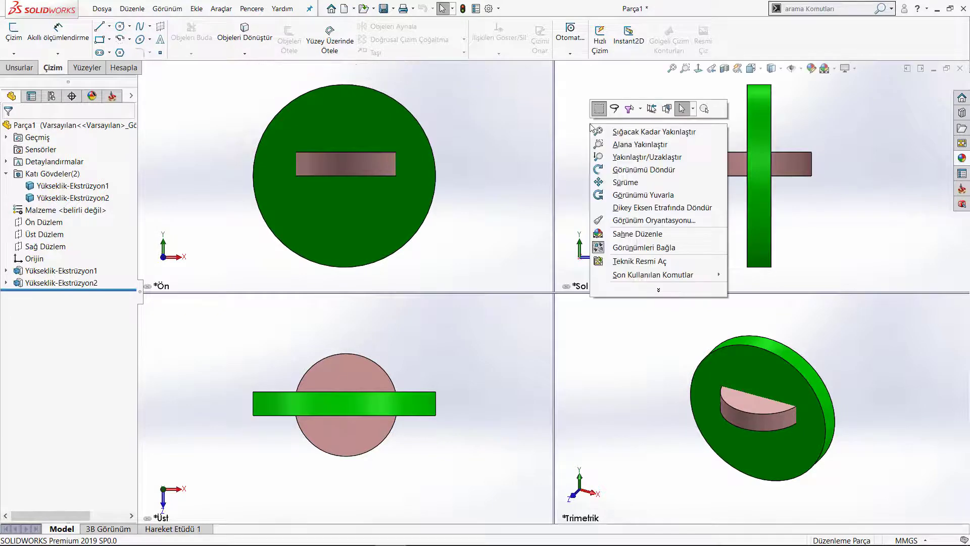
left_click(604, 90)
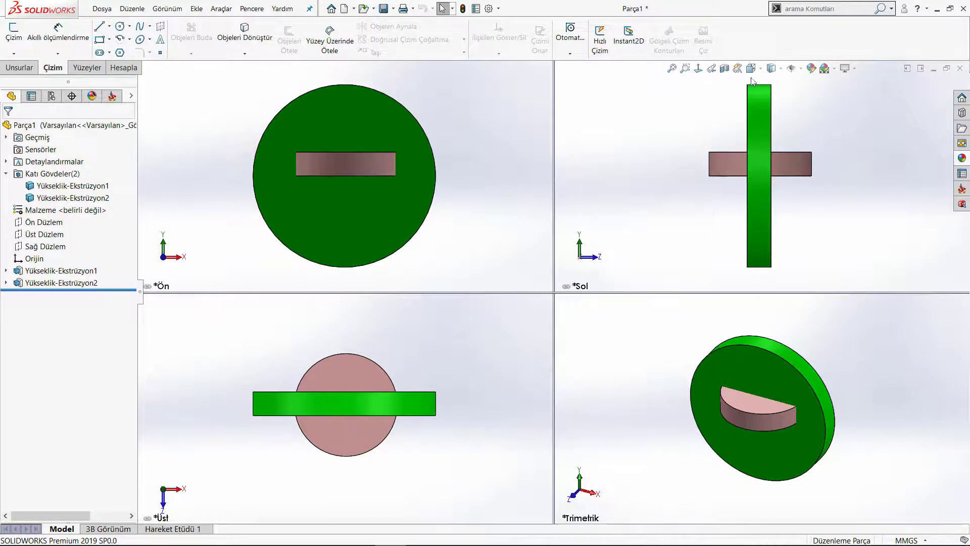
left_click(781, 68)
left_click(761, 70)
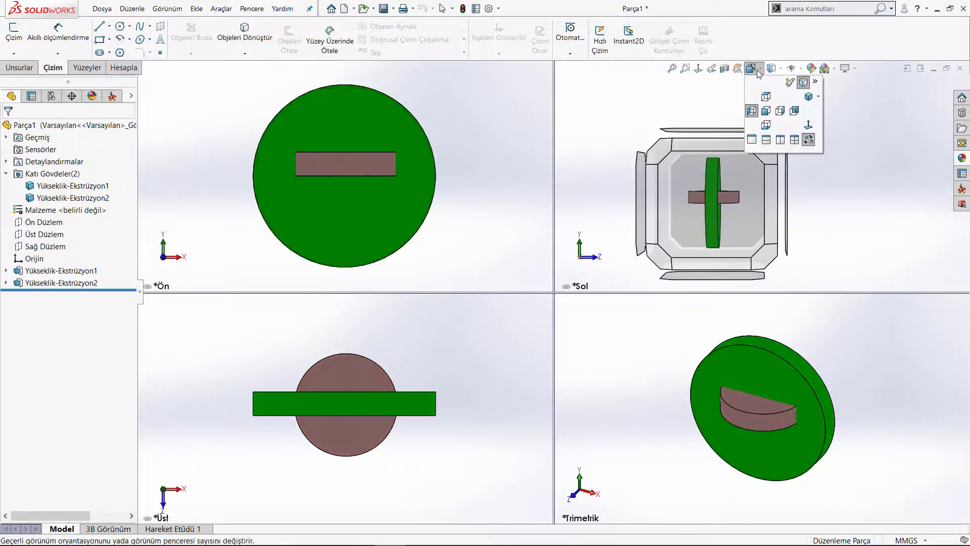
left_click(755, 141)
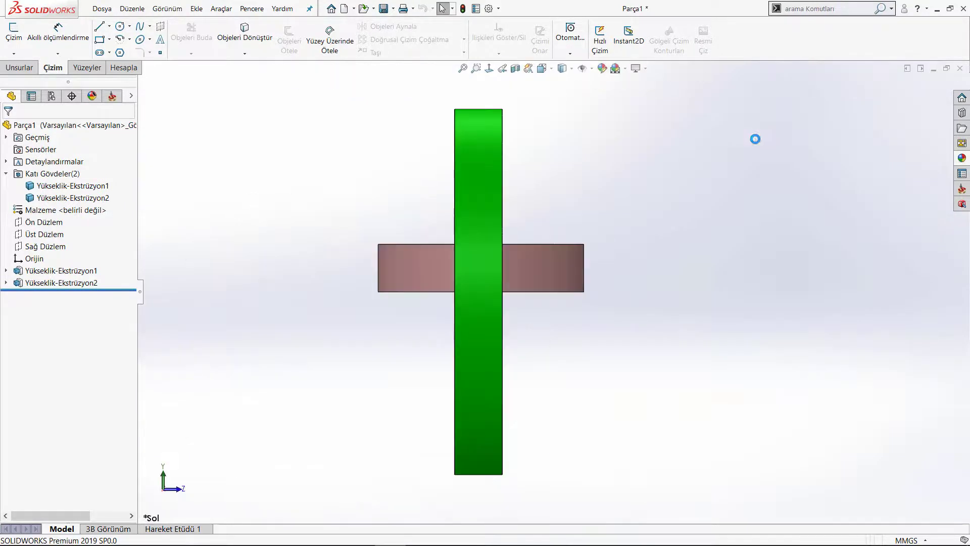
middle_click_drag(380, 181, 310, 178)
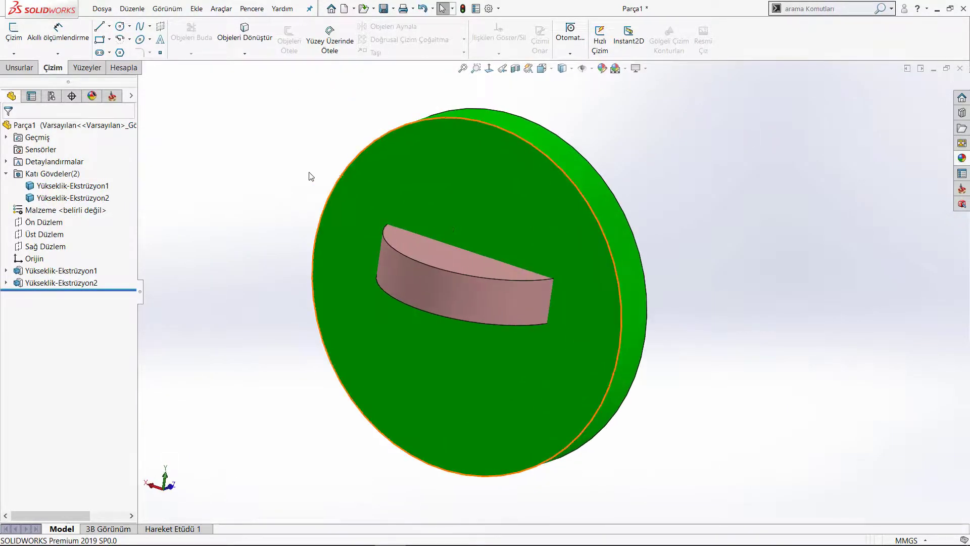
key("f")
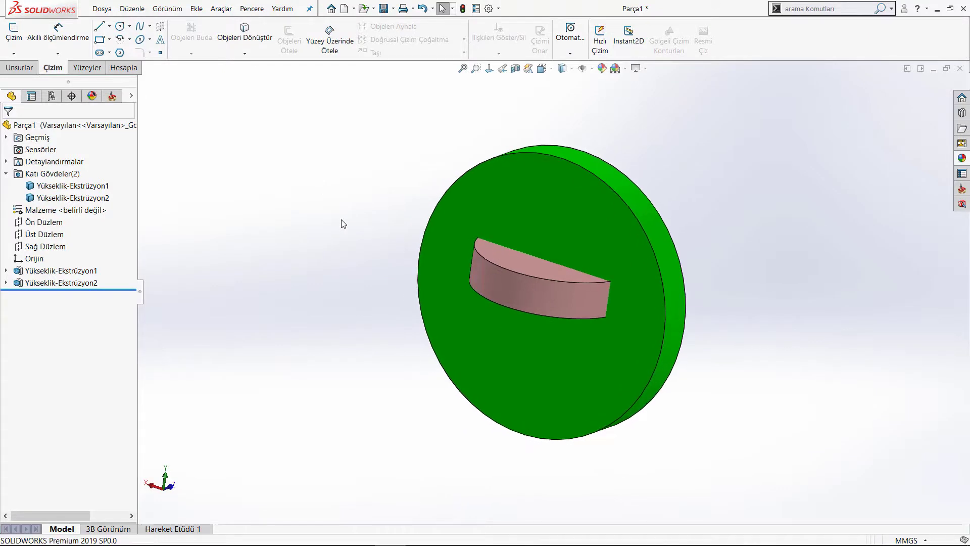